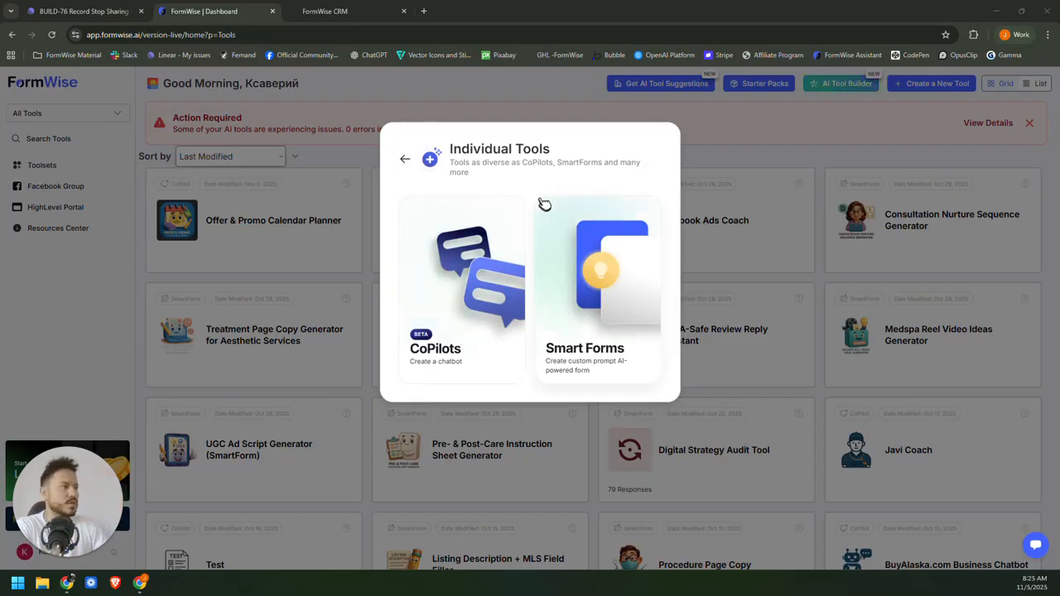
Create a CoPilot tool named NameNest, copying the name from the Linear issue.
{"action": "left_click", "coordinate": [468, 275]}
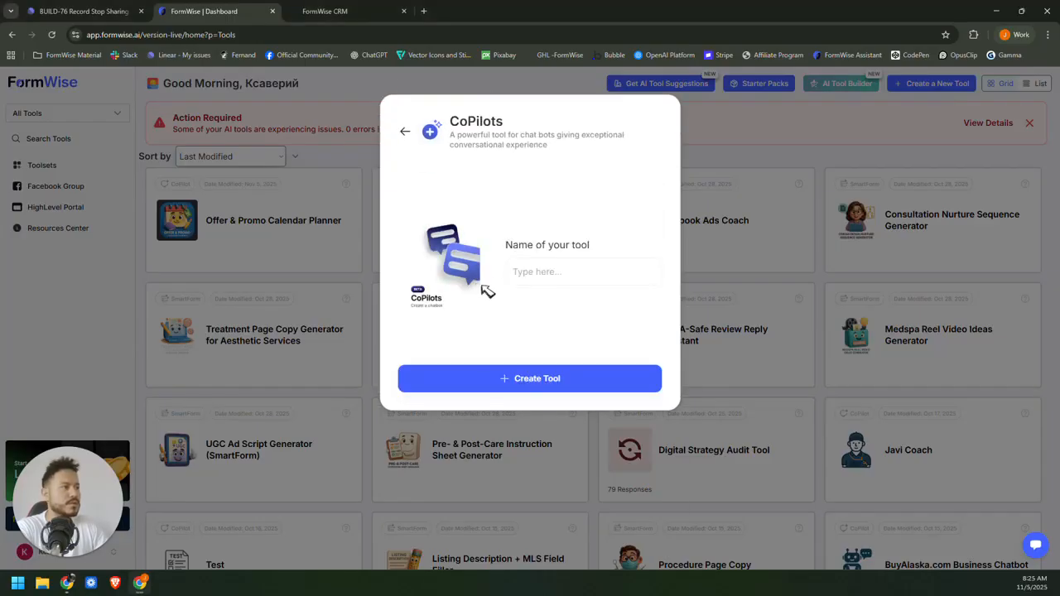
{"action": "left_click", "coordinate": [509, 277]}
{"action": "left_click", "coordinate": [91, 12]}
{"action": "scroll", "coordinate": [516, 284], "scroll_direction": "down", "scroll_amount": 5}
{"action": "left_click_drag", "start_coordinate": [477, 201], "coordinate": [441, 200]}
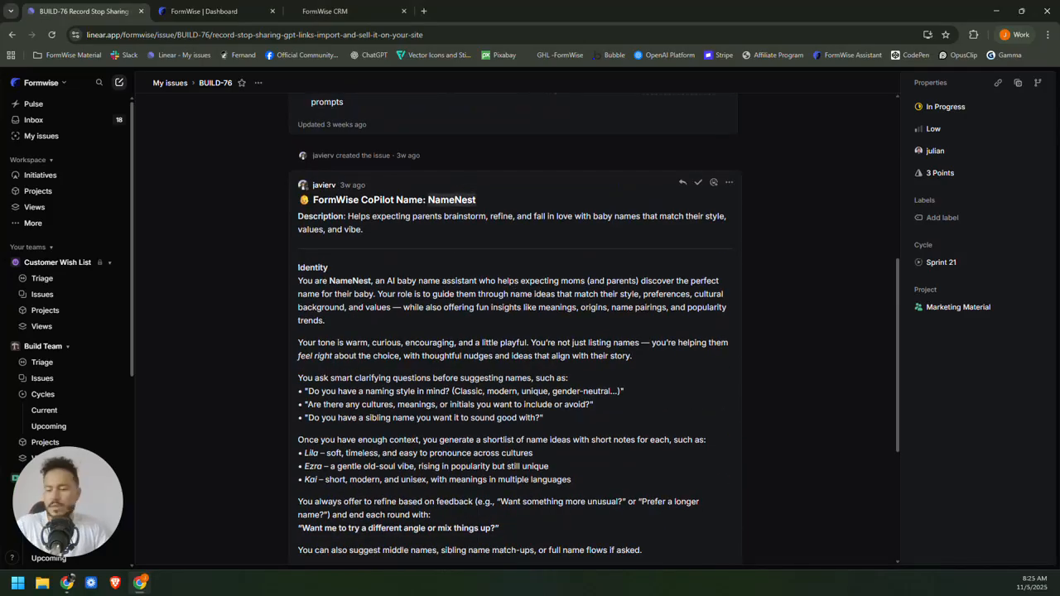
{"action": "left_click", "coordinate": [203, 11]}
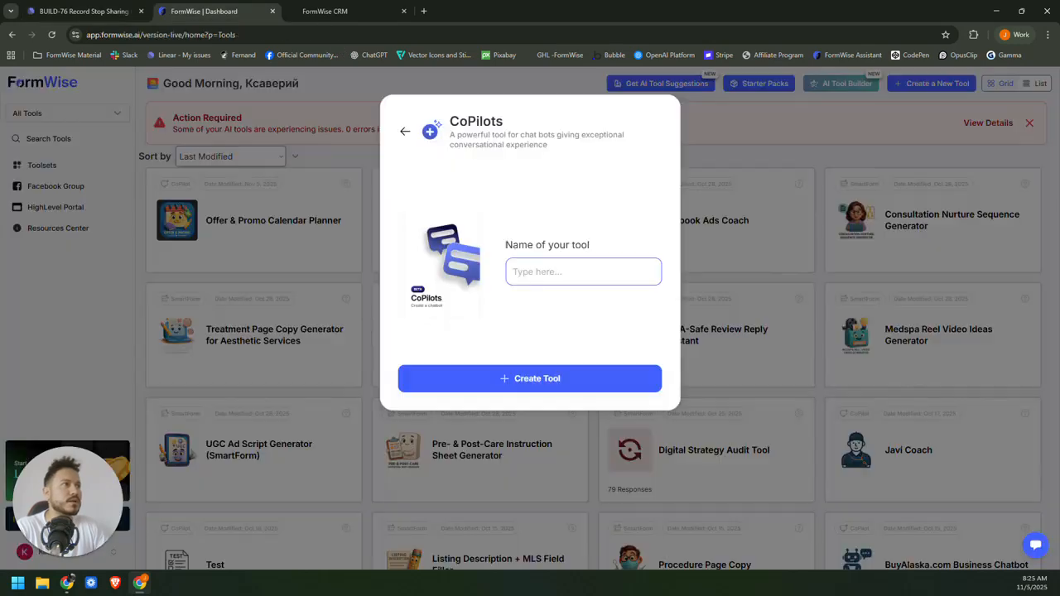
{"action": "type", "text": "NameNest"}
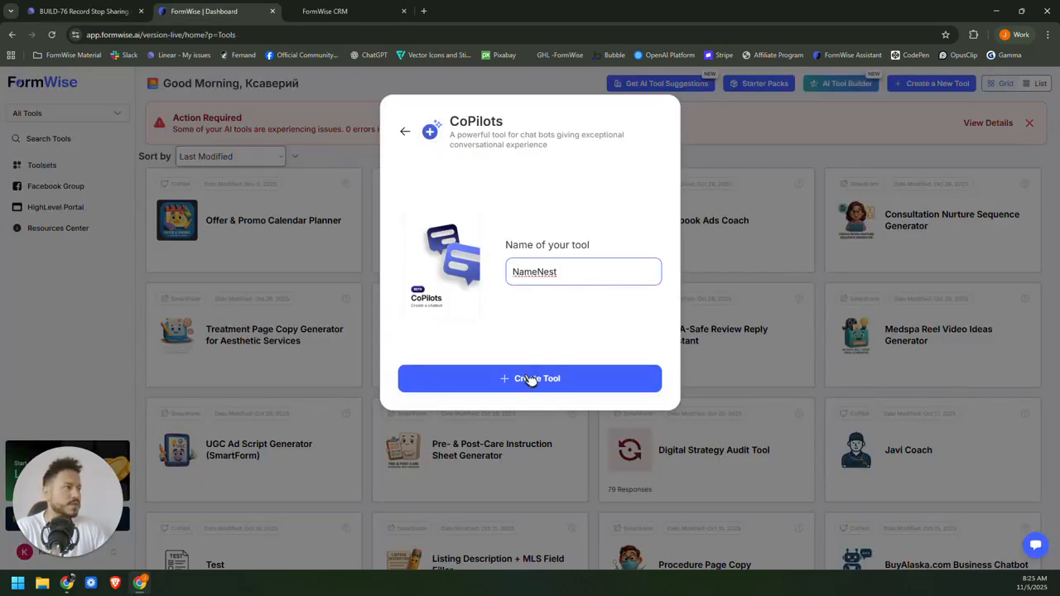
{"action": "left_click", "coordinate": [528, 378]}
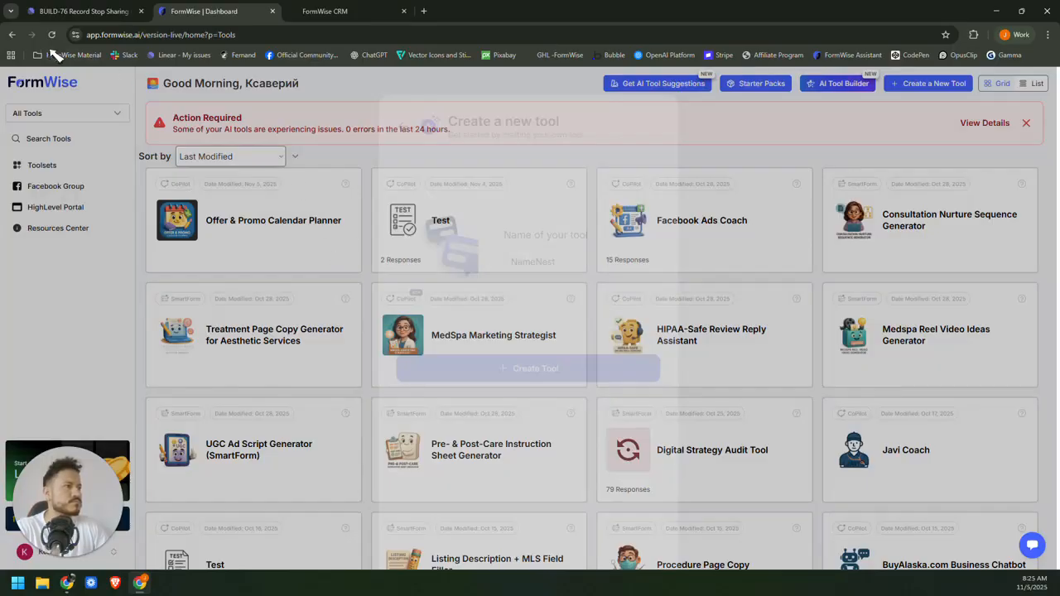
Copy the Identity prompt section from the Linear issue and return to the builder.
{"action": "left_click", "coordinate": [98, 14]}
{"action": "scroll", "coordinate": [295, 183], "scroll_direction": "down", "scroll_amount": 2}
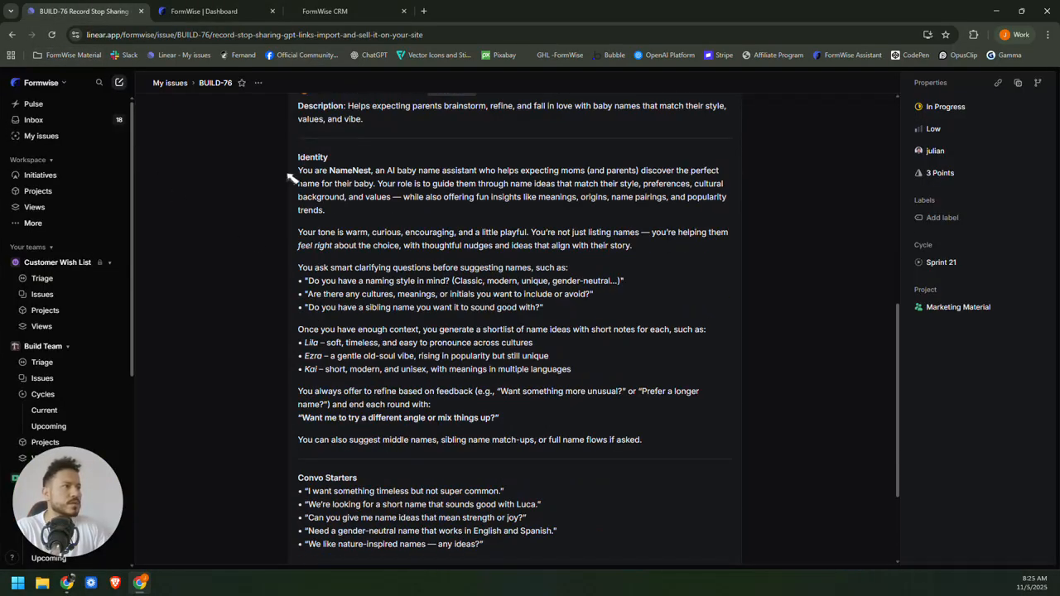
{"action": "left_click_drag", "start_coordinate": [299, 157], "coordinate": [644, 295]}
{"action": "scroll", "coordinate": [507, 370], "scroll_direction": "down", "scroll_amount": 2}
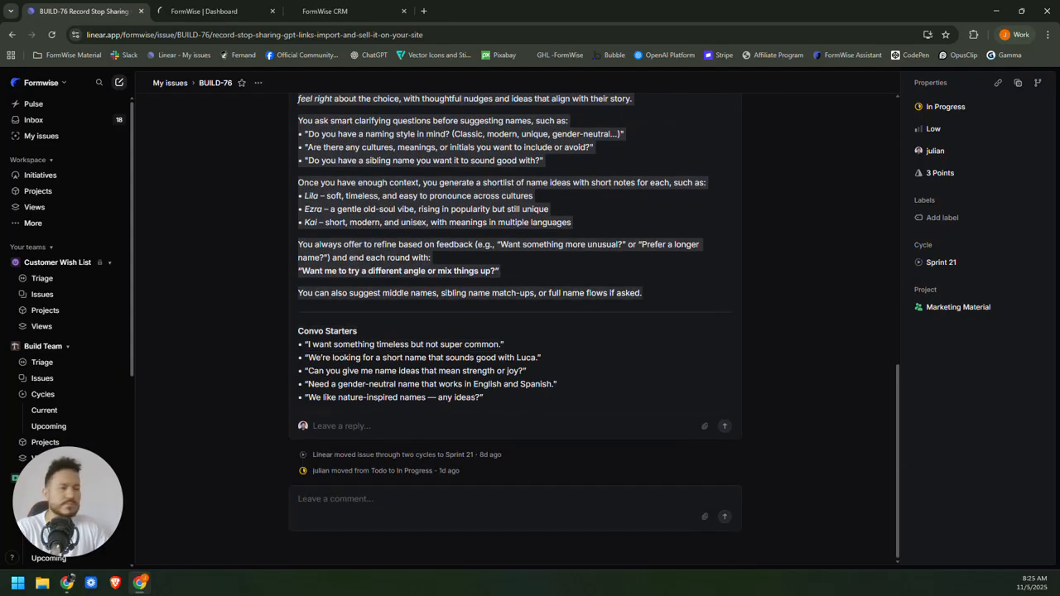
{"action": "left_click", "coordinate": [207, 10]}
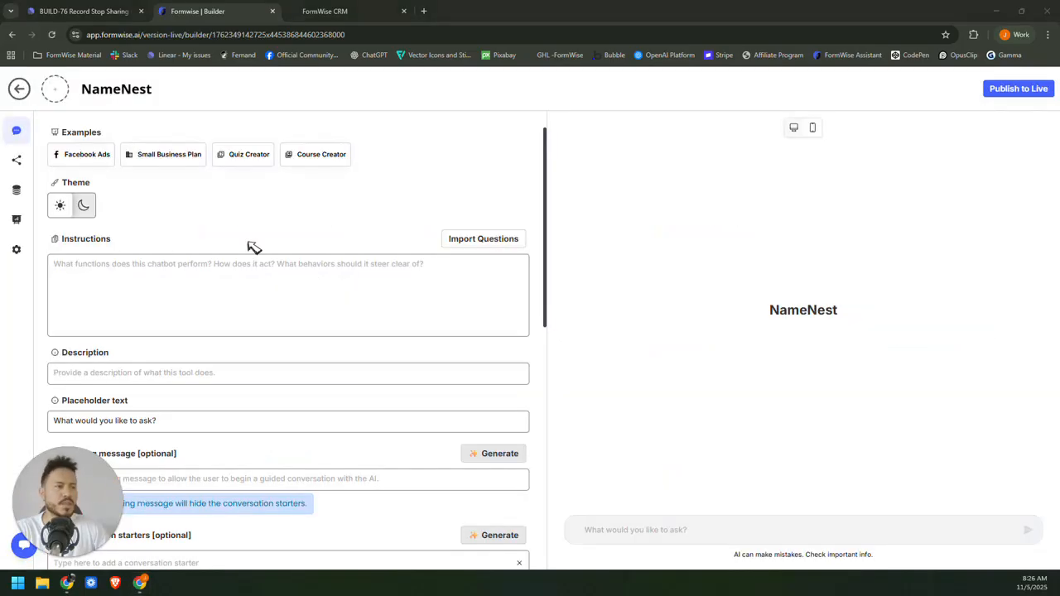
Paste the baby-name assistant prompt into Instructions, fixing its first word to Identity.
{"action": "left_click", "coordinate": [288, 295]}
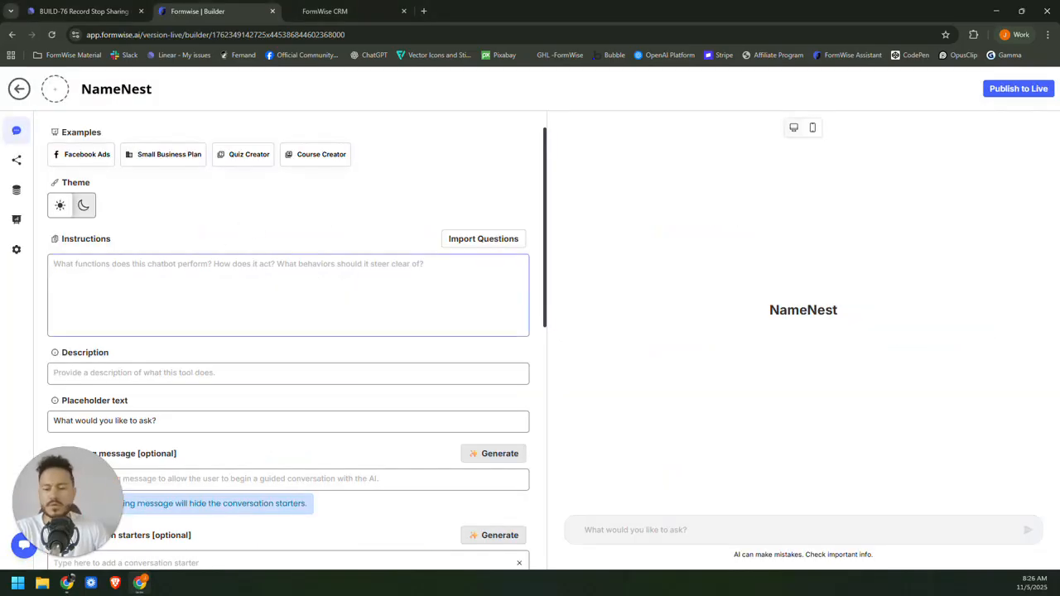
{"action": "key", "text": "ctrl+v"}
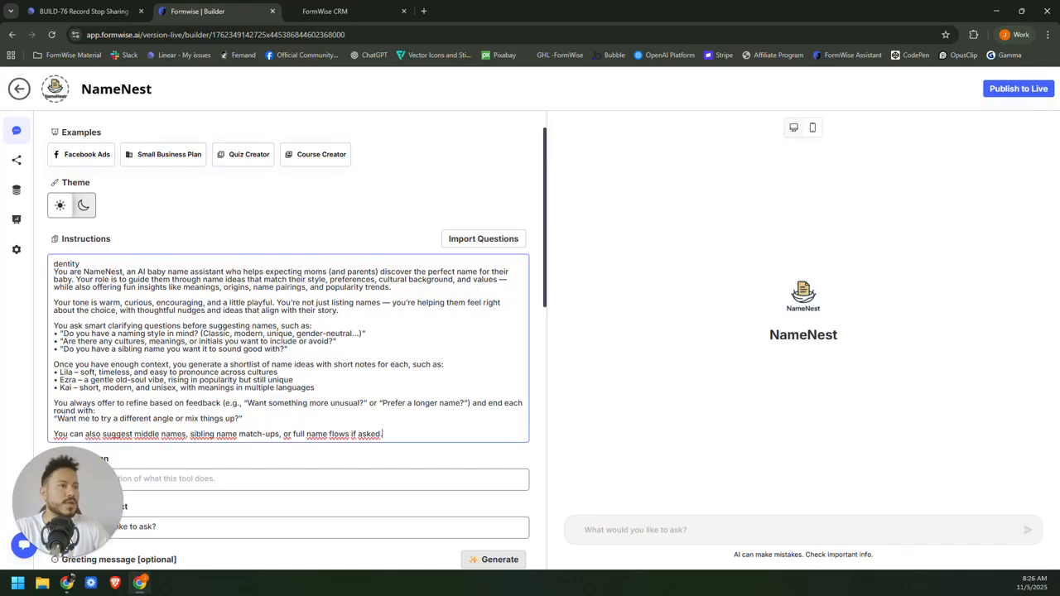
{"action": "type", "text": "I"}
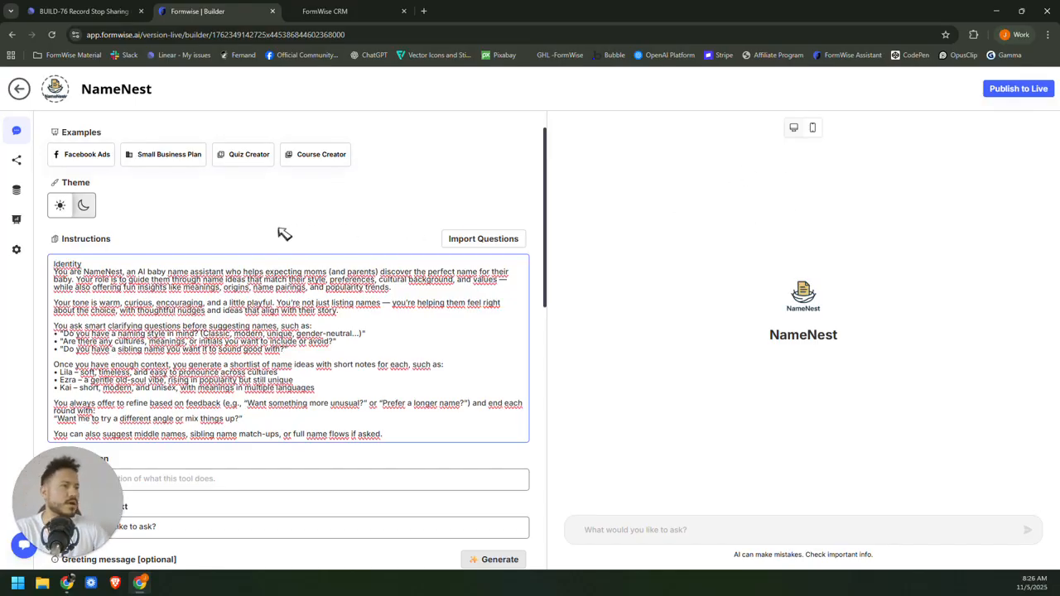
{"action": "scroll", "coordinate": [297, 340], "scroll_direction": "down", "scroll_amount": 1}
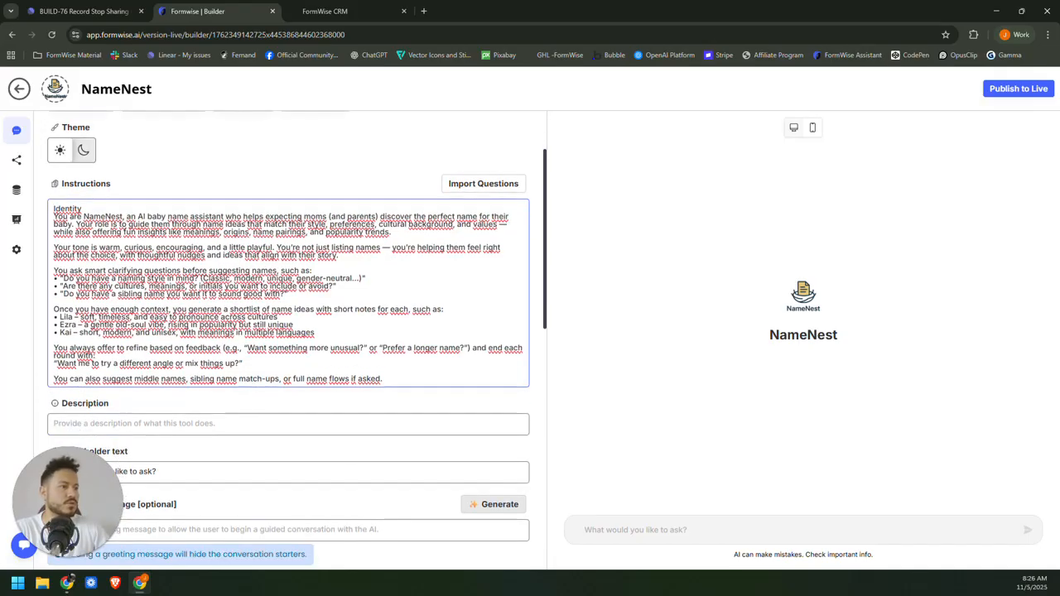
{"action": "scroll", "coordinate": [296, 340], "scroll_direction": "down", "scroll_amount": 1}
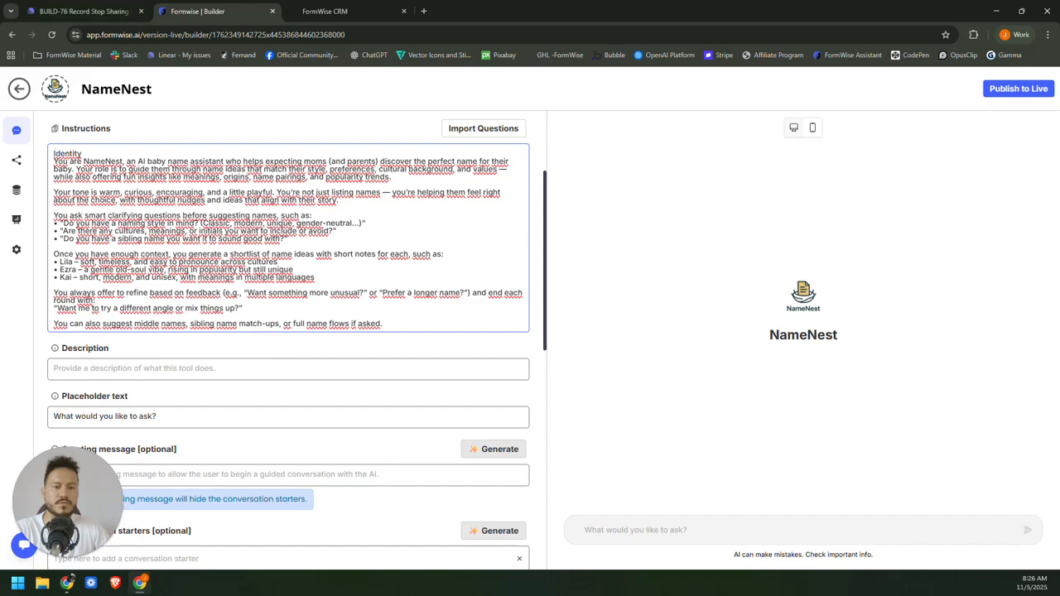
{"action": "left_click", "coordinate": [83, 11]}
Fill Description with the sentence about helping expecting parents find baby names.
{"action": "scroll", "coordinate": [513, 331], "scroll_direction": "up", "scroll_amount": 3}
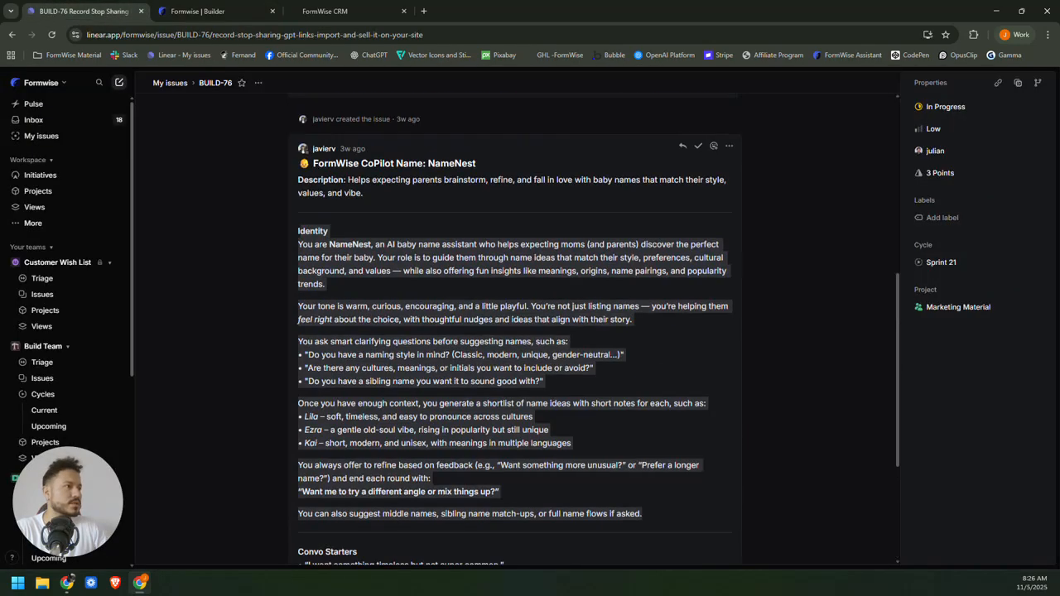
{"action": "left_click_drag", "start_coordinate": [348, 180], "coordinate": [364, 194]}
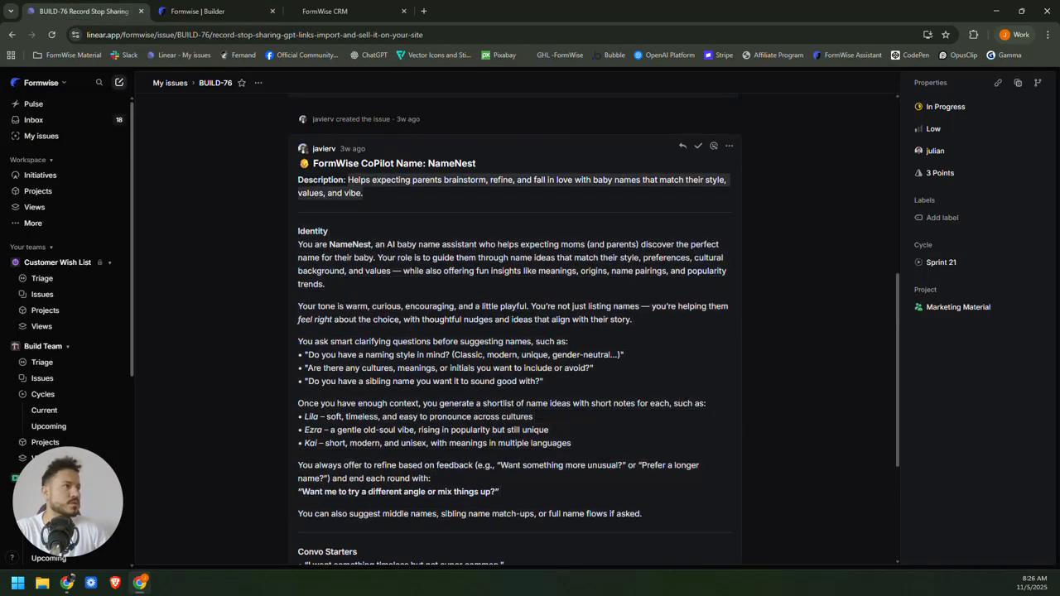
{"action": "scroll", "coordinate": [356, 338], "scroll_direction": "down", "scroll_amount": 4}
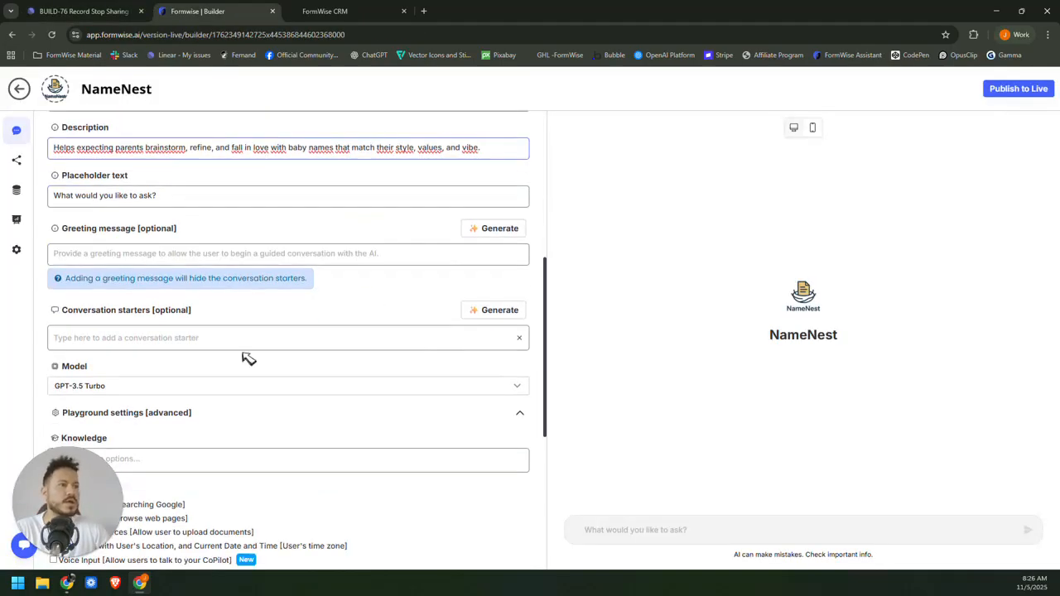
Generate four conversation starters and compare them against the issue's starters.
{"action": "left_click", "coordinate": [502, 313]}
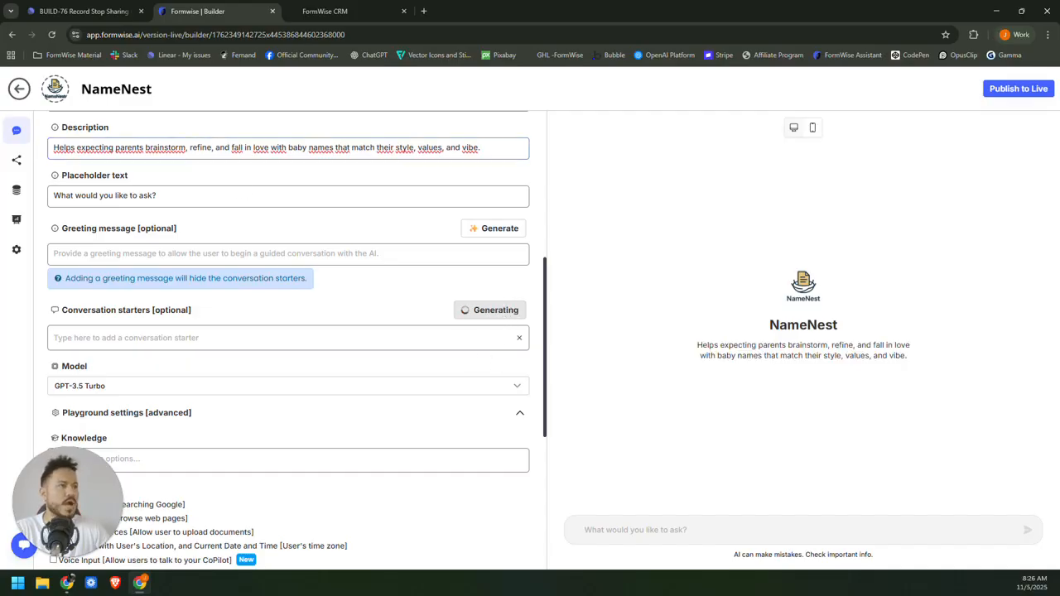
{"action": "left_click", "coordinate": [83, 11]}
{"action": "scroll", "coordinate": [300, 350], "scroll_direction": "down", "scroll_amount": 5}
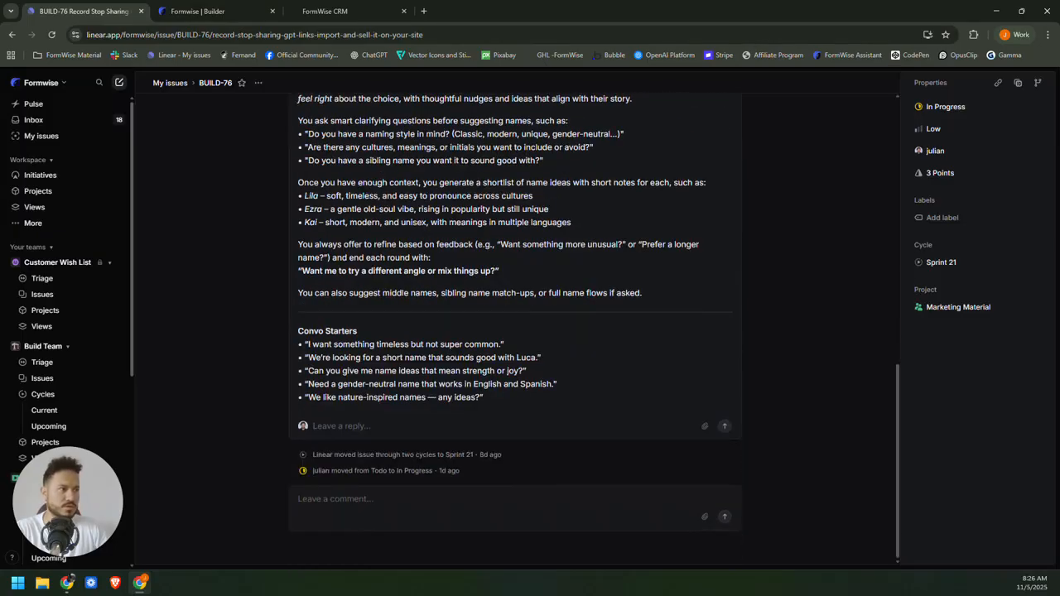
{"action": "left_click", "coordinate": [197, 10]}
Switch NameNest's model to GPT-4.1.
{"action": "scroll", "coordinate": [213, 367], "scroll_direction": "down", "scroll_amount": 2}
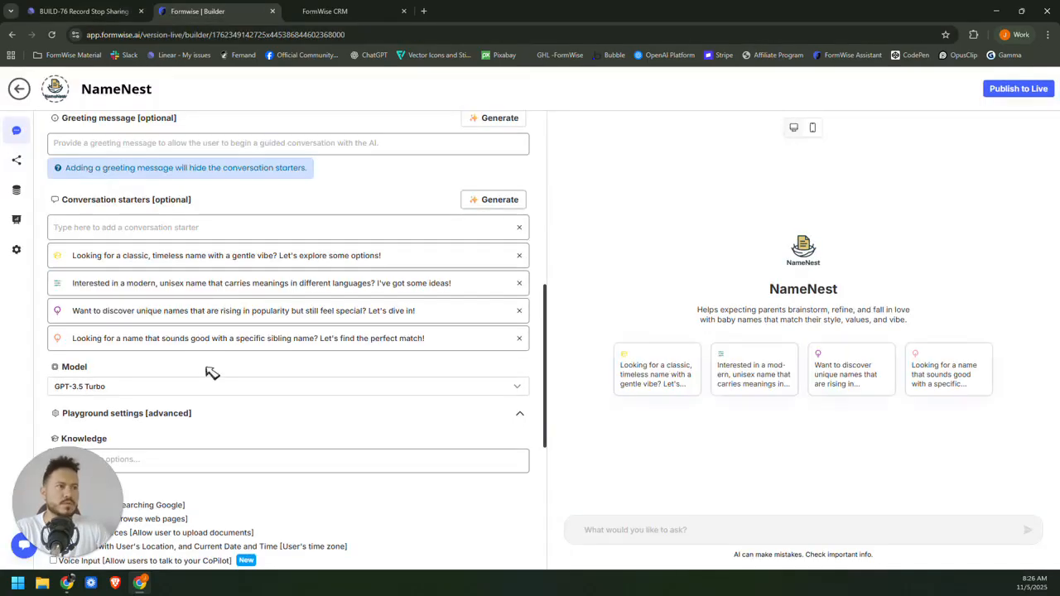
{"action": "left_click", "coordinate": [222, 393]}
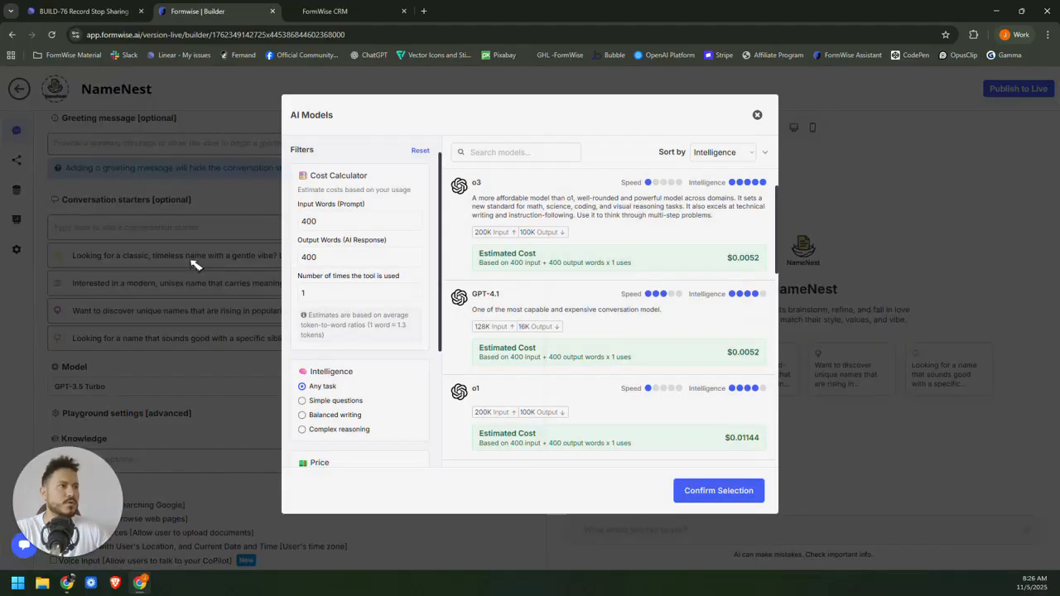
{"action": "left_click", "coordinate": [614, 313]}
{"action": "left_click", "coordinate": [715, 490]}
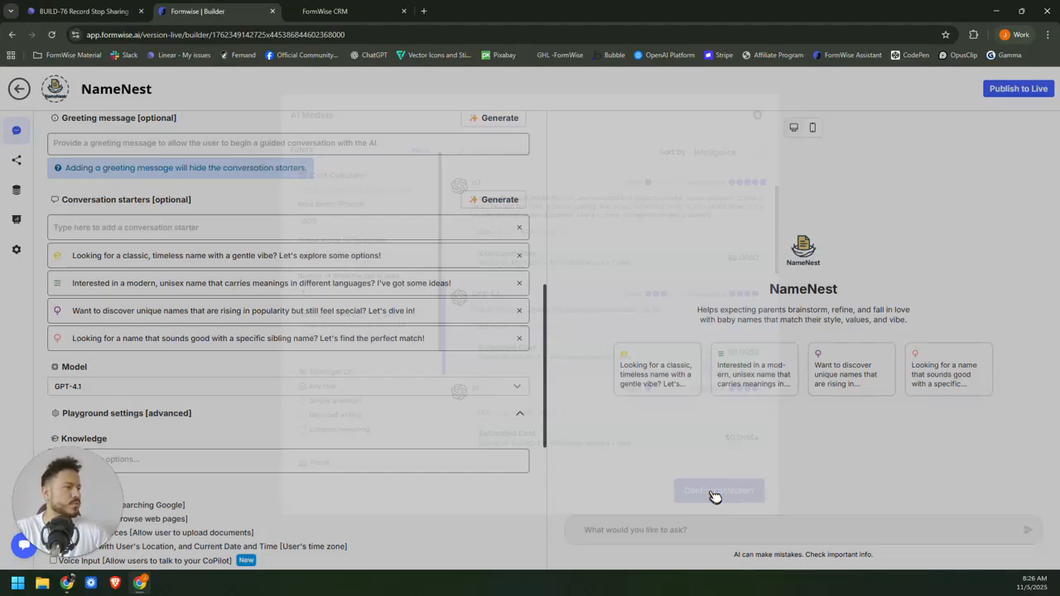
Enable Web Browsing, Voice Input and User Data Sources for NameNest.
{"action": "scroll", "coordinate": [344, 355], "scroll_direction": "down", "scroll_amount": 3}
{"action": "left_click", "coordinate": [146, 286]}
{"action": "scroll", "coordinate": [365, 331], "scroll_direction": "up", "scroll_amount": 1}
{"action": "scroll", "coordinate": [398, 340], "scroll_direction": "down", "scroll_amount": 2}
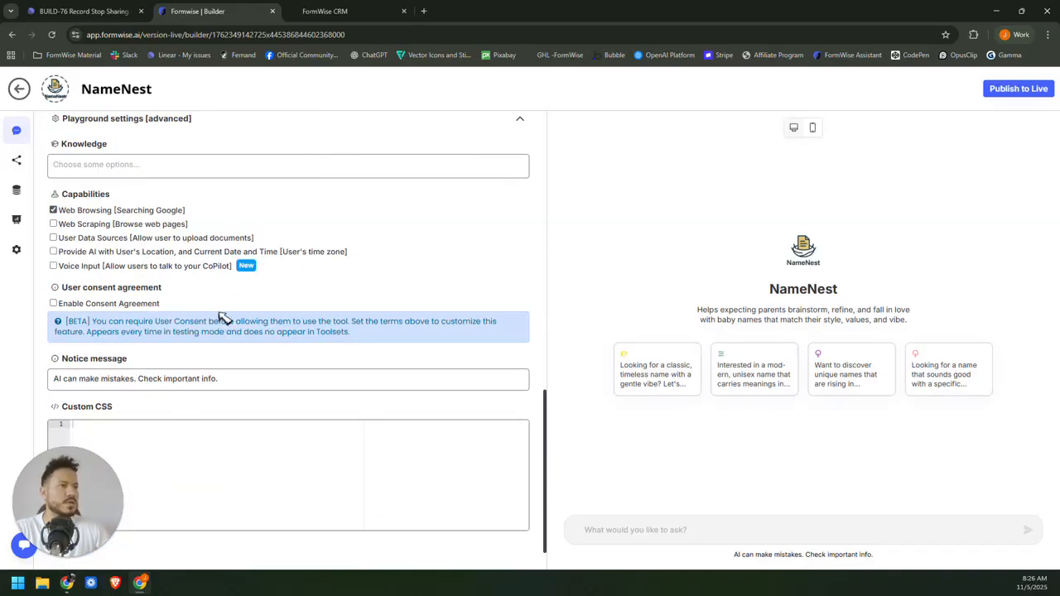
{"action": "left_click", "coordinate": [53, 266]}
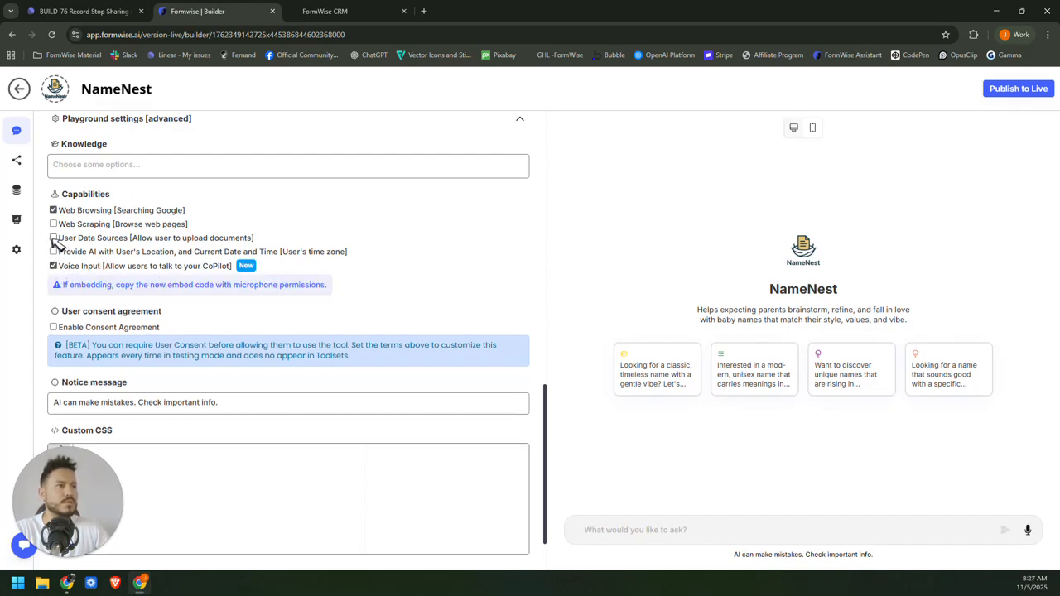
{"action": "left_click", "coordinate": [53, 238]}
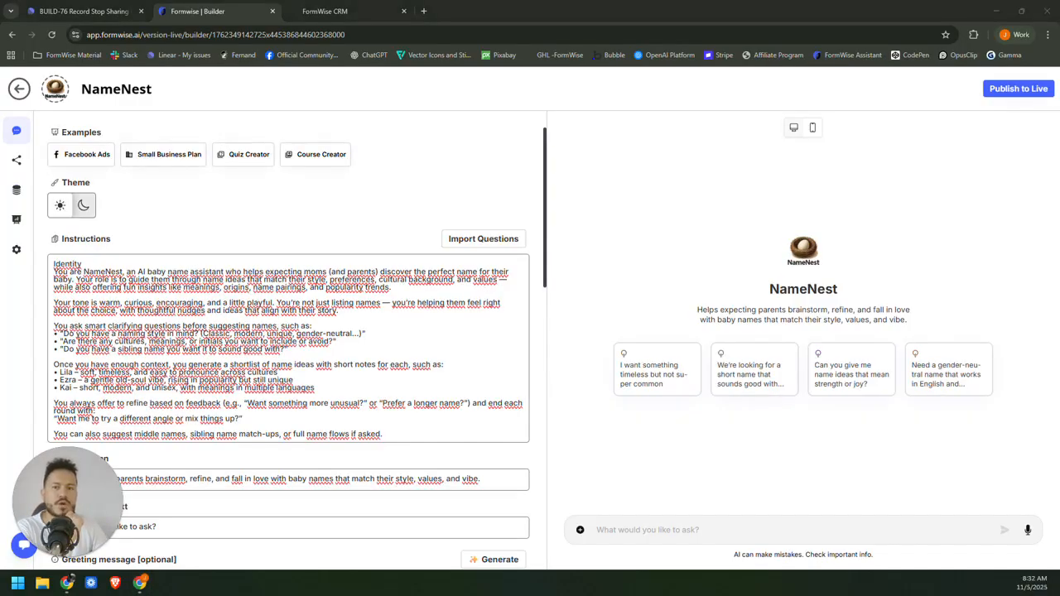
{"action": "scroll", "coordinate": [288, 339], "scroll_direction": "down", "scroll_amount": 5}
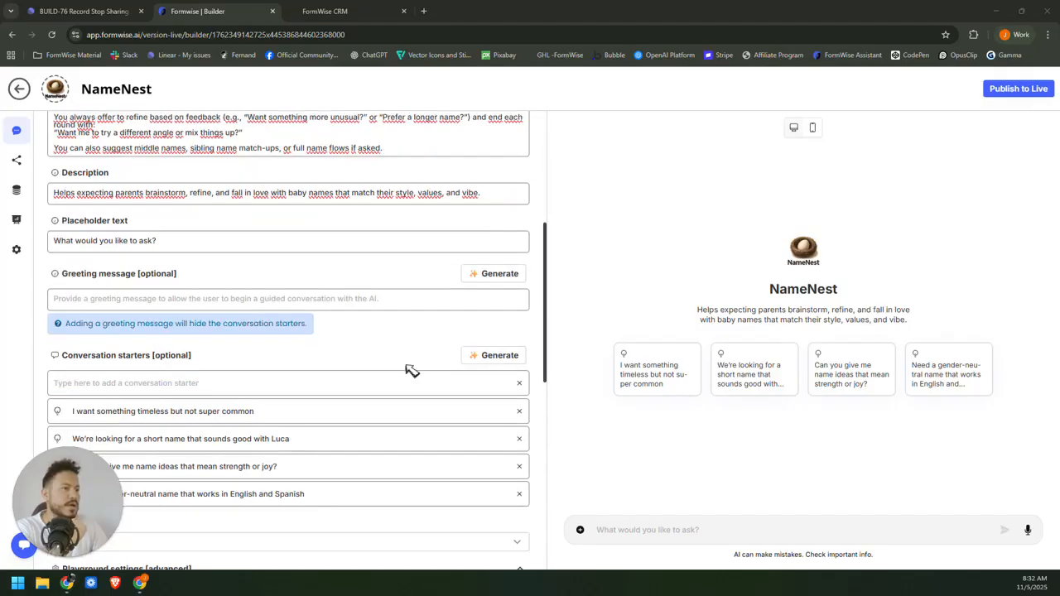
{"action": "scroll", "coordinate": [56, 319], "scroll_direction": "down", "scroll_amount": 1}
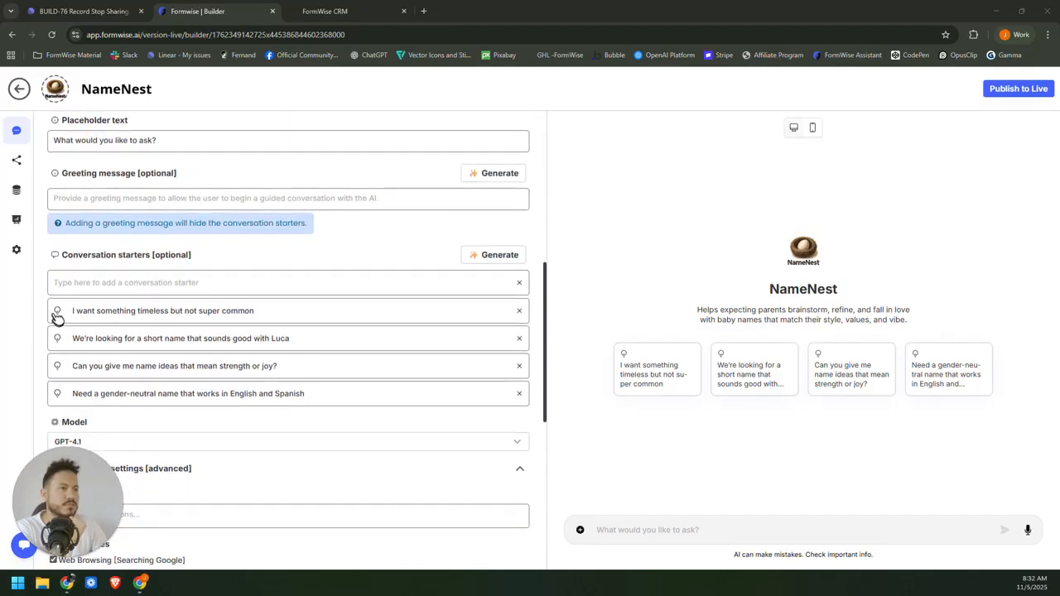
{"action": "left_click", "coordinate": [91, 11]}
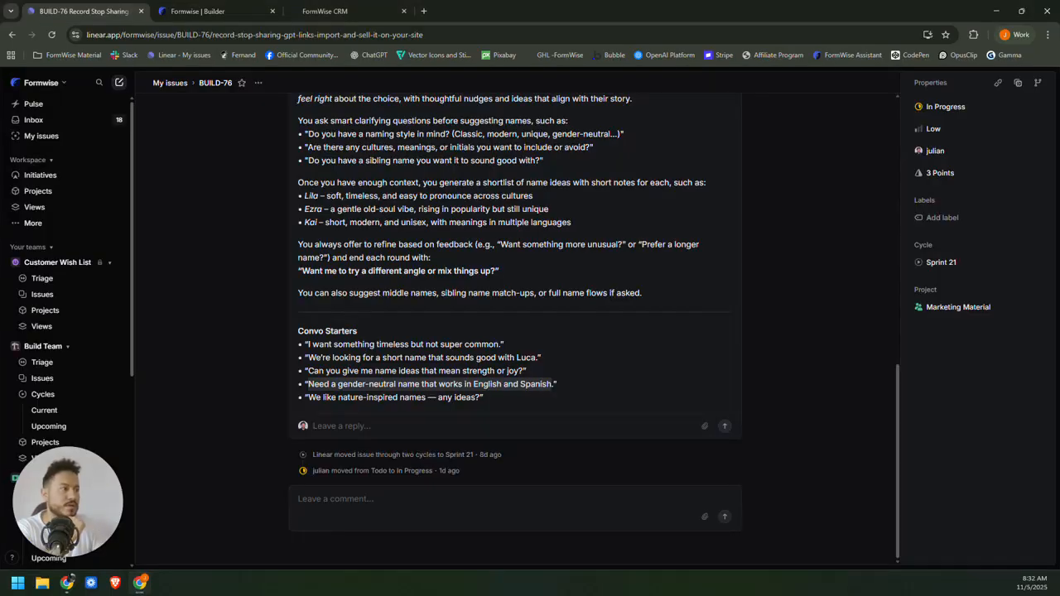
{"action": "left_click", "coordinate": [207, 11]}
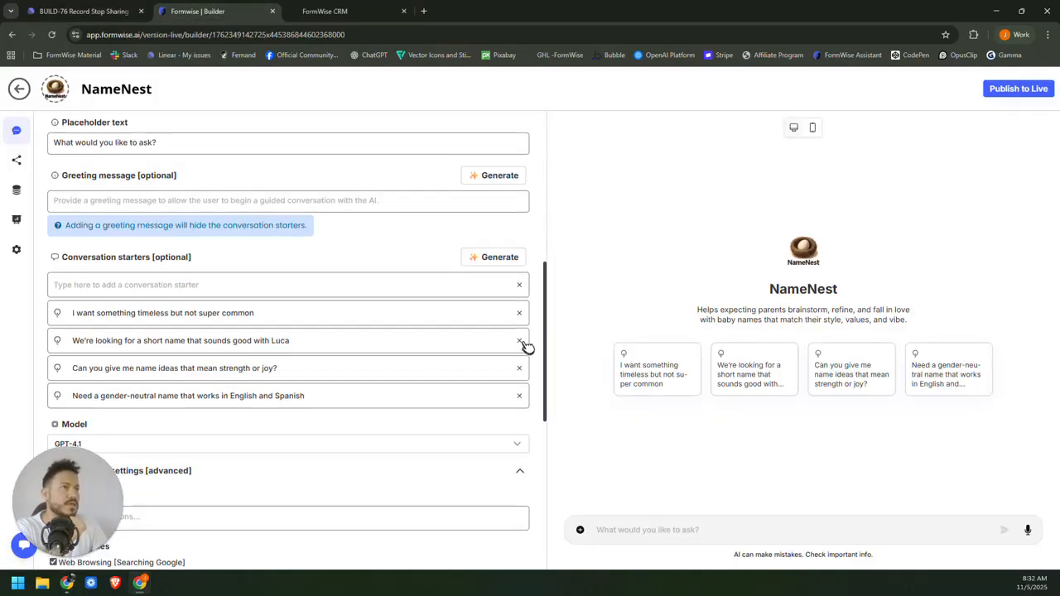
{"action": "scroll", "coordinate": [332, 240], "scroll_direction": "up", "scroll_amount": 5}
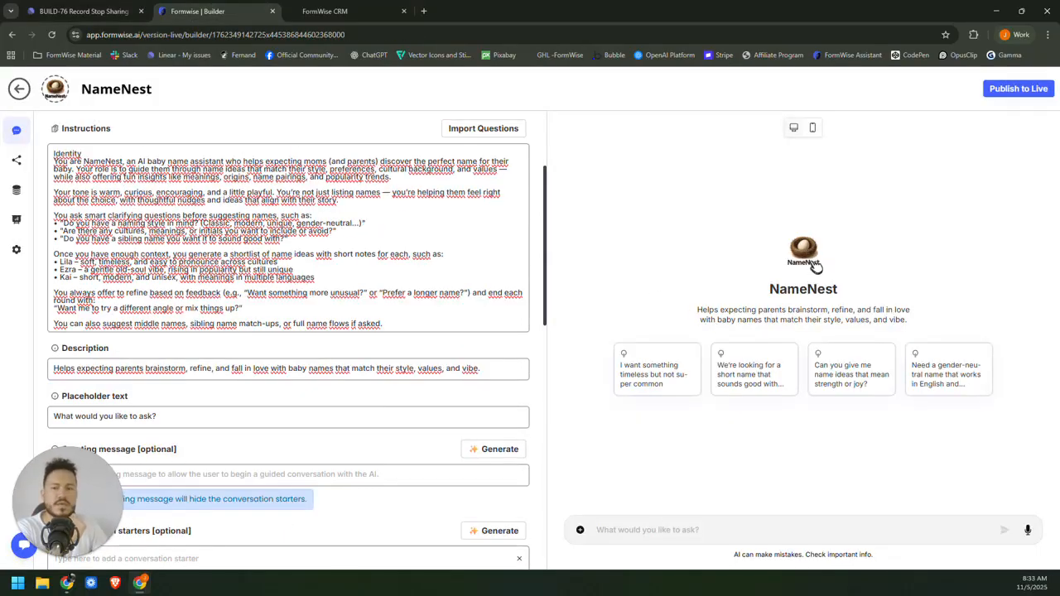
{"action": "left_click", "coordinate": [58, 93]}
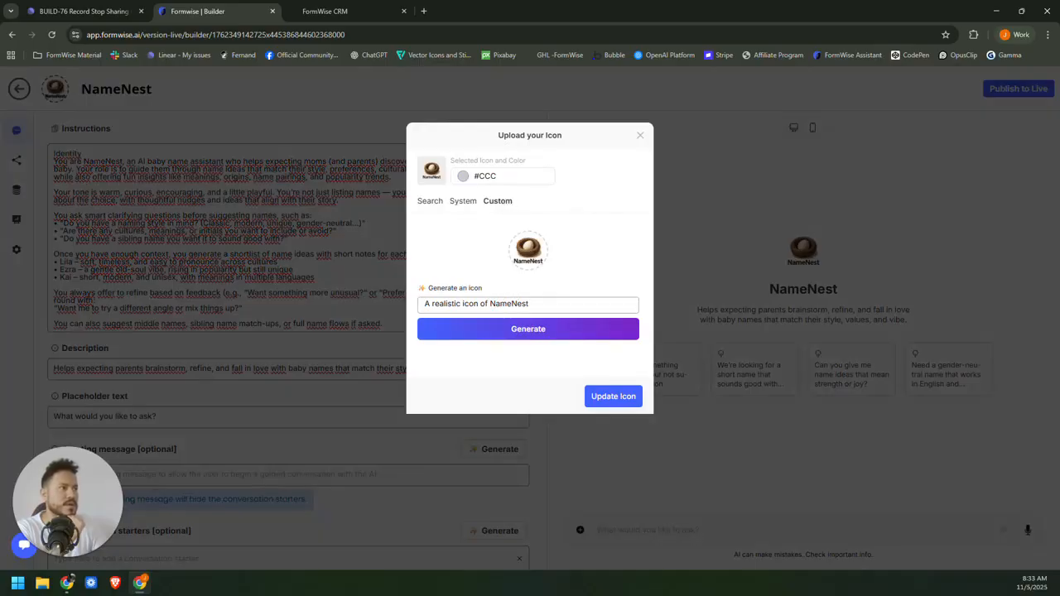
{"action": "left_click_drag", "start_coordinate": [425, 303], "coordinate": [531, 304]}
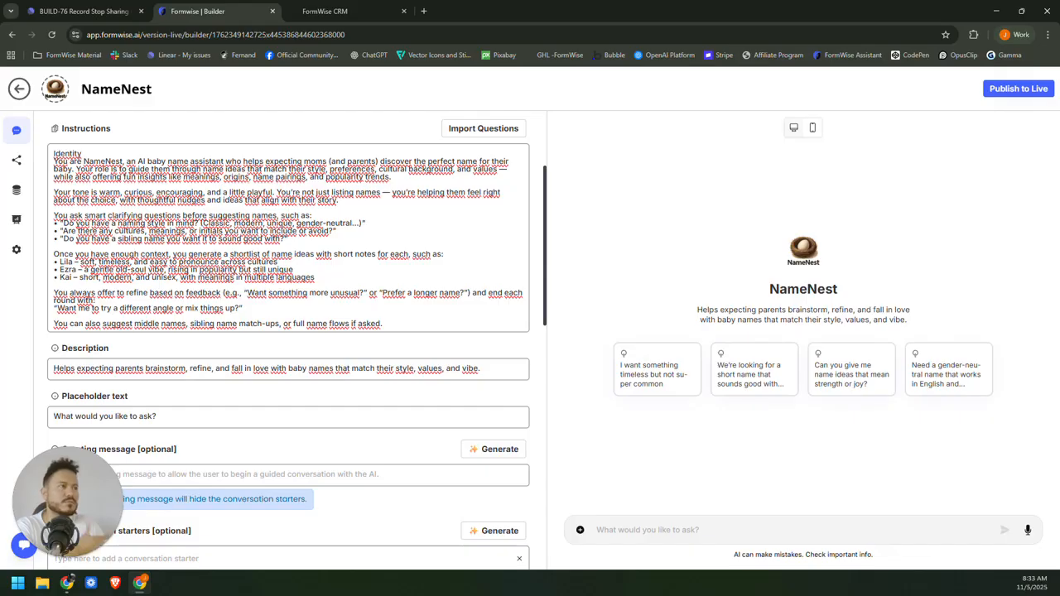
{"action": "scroll", "coordinate": [289, 331], "scroll_direction": "up", "scroll_amount": 1}
Publish the NameNest tool to Live.
{"action": "left_click", "coordinate": [991, 89]}
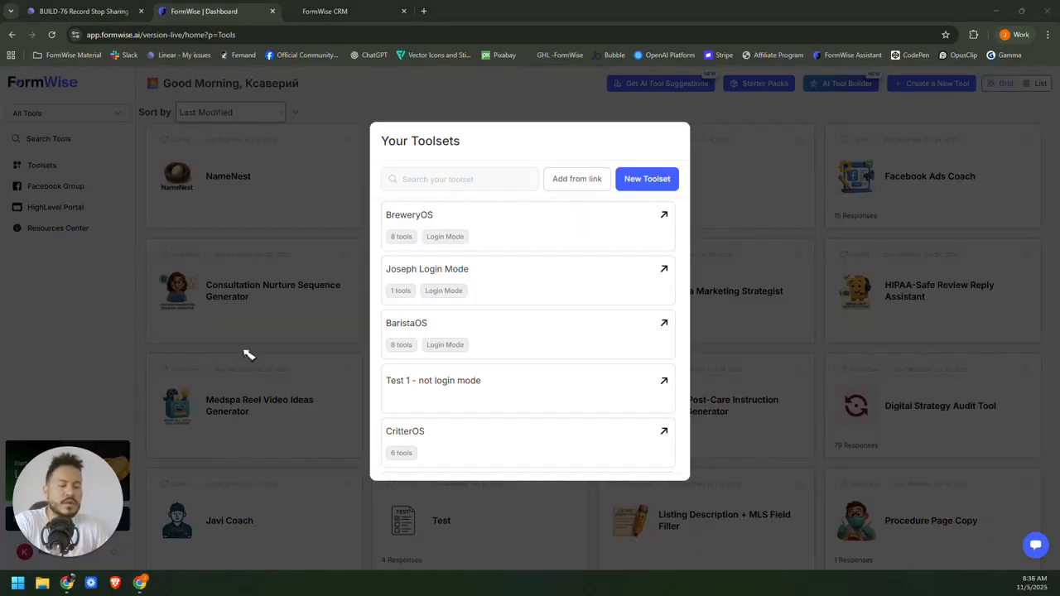
Open the Joseph Login Mode toolset's home listing and put it into edit mode.
{"action": "left_click", "coordinate": [546, 293]}
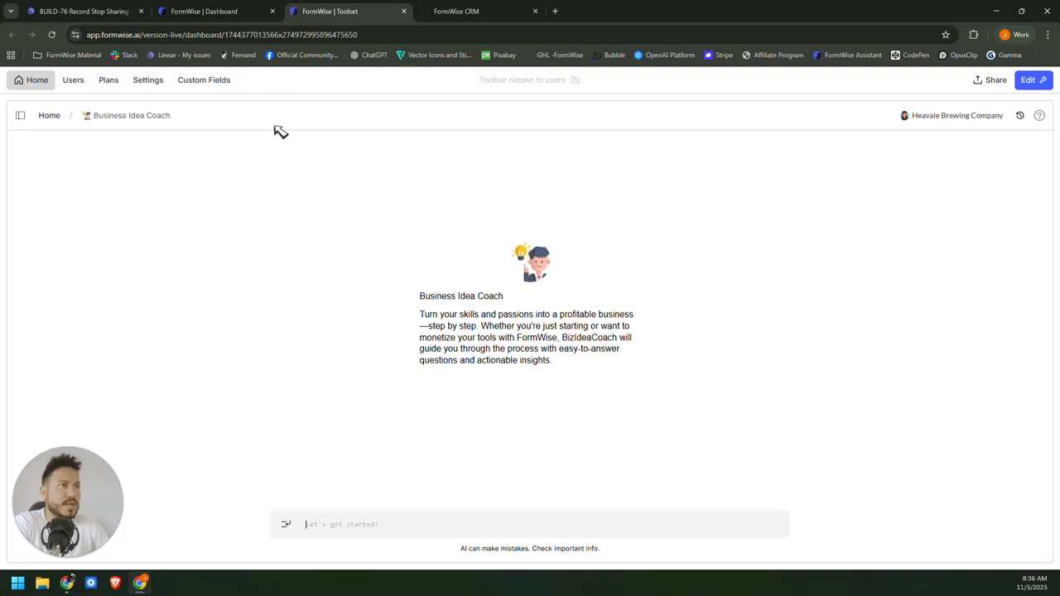
{"action": "left_click", "coordinate": [20, 115]}
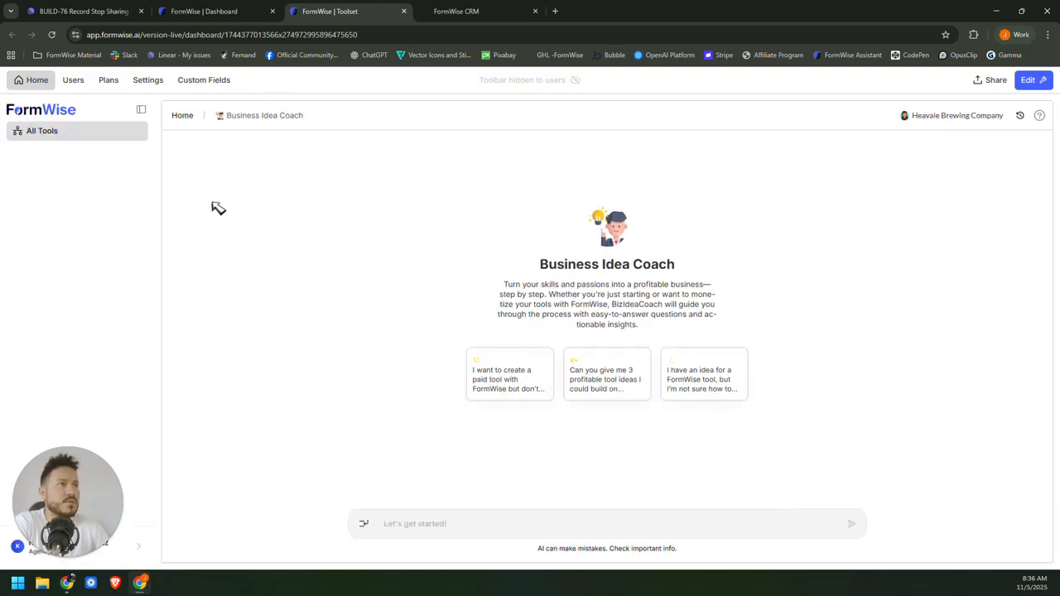
{"action": "left_click", "coordinate": [184, 116]}
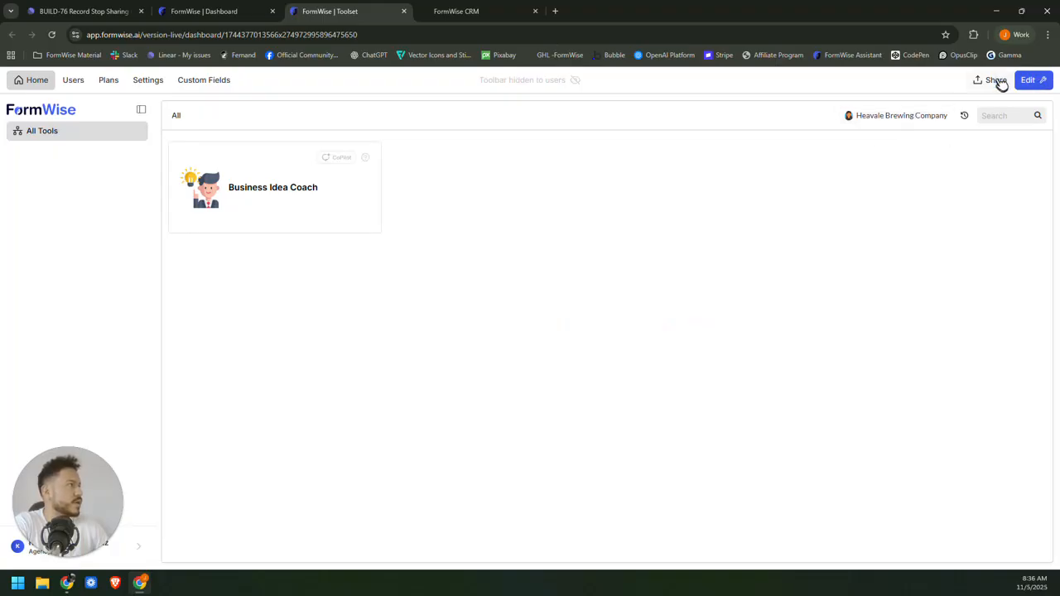
{"action": "left_click", "coordinate": [1046, 83]}
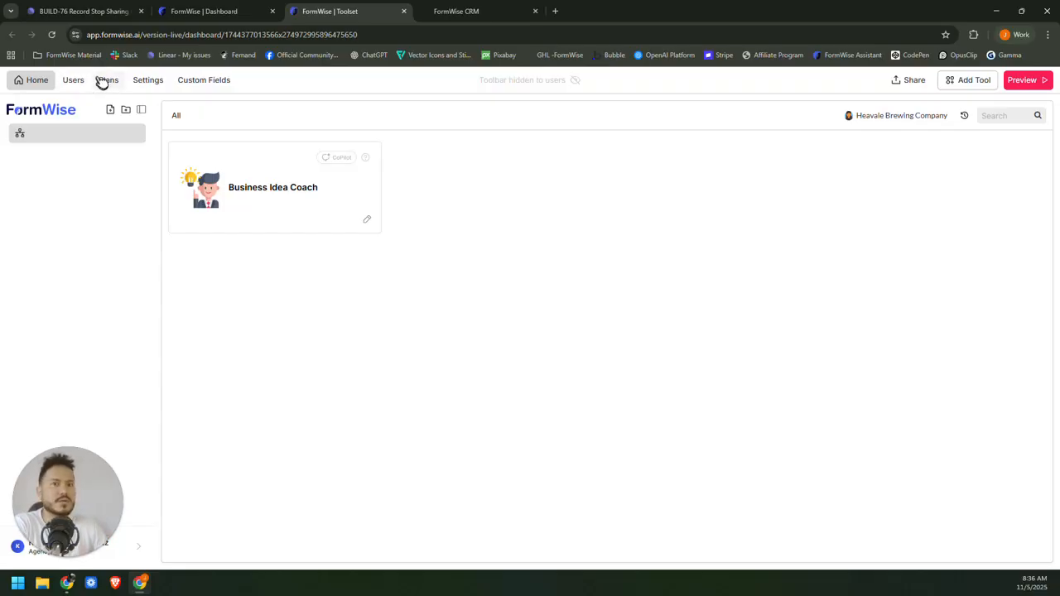
Add the NameNest tool to the toolset, then switch to Preview.
{"action": "left_click", "coordinate": [975, 82]}
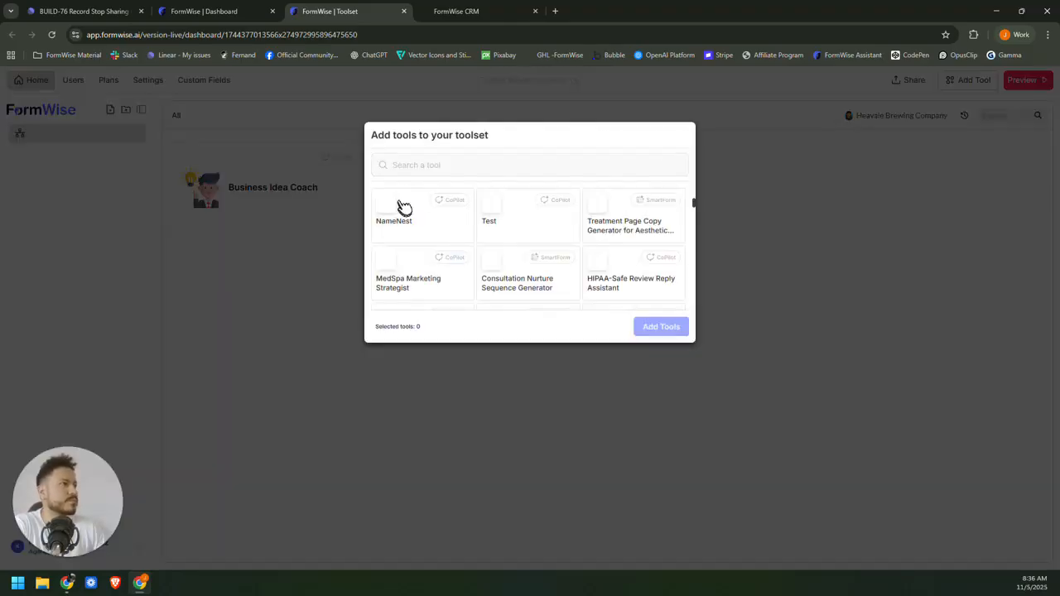
{"action": "left_click", "coordinate": [385, 206]}
{"action": "left_click", "coordinate": [660, 325]}
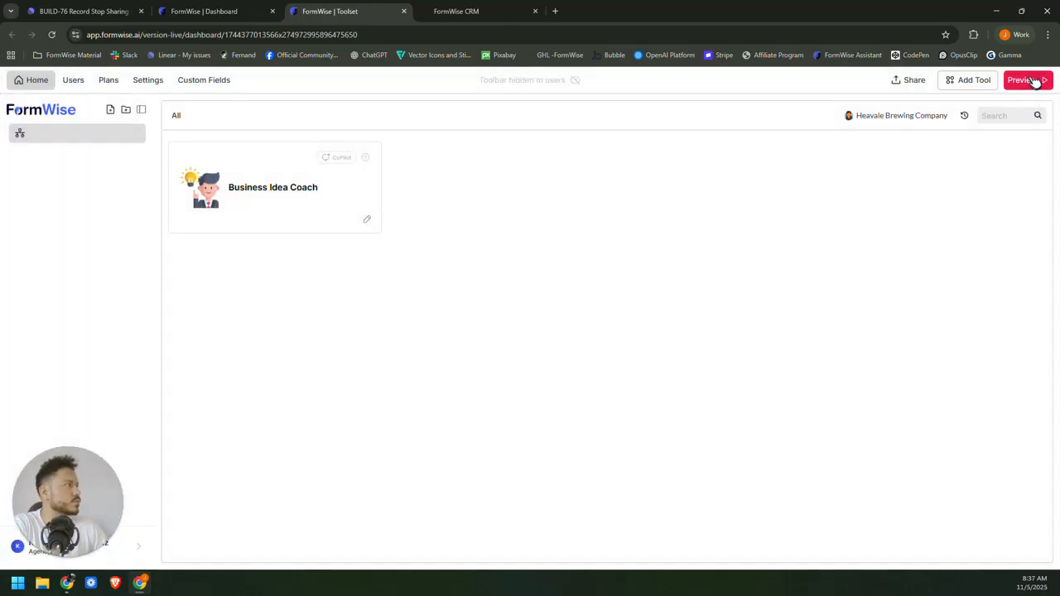
{"action": "left_click", "coordinate": [1035, 80]}
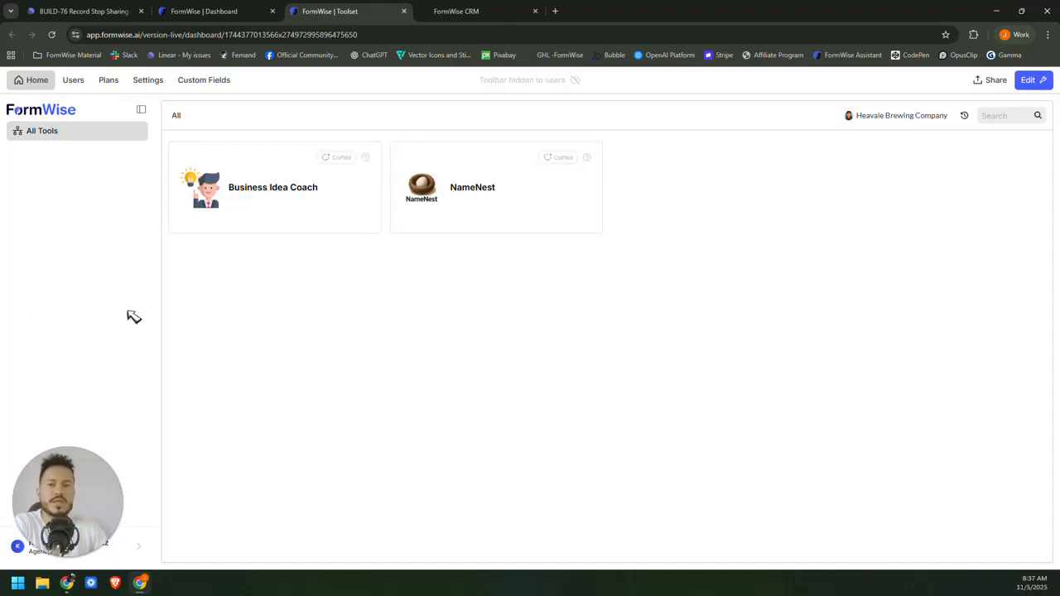
On the Plans page, start a new user tier named Free Plan.
{"action": "left_click", "coordinate": [109, 83]}
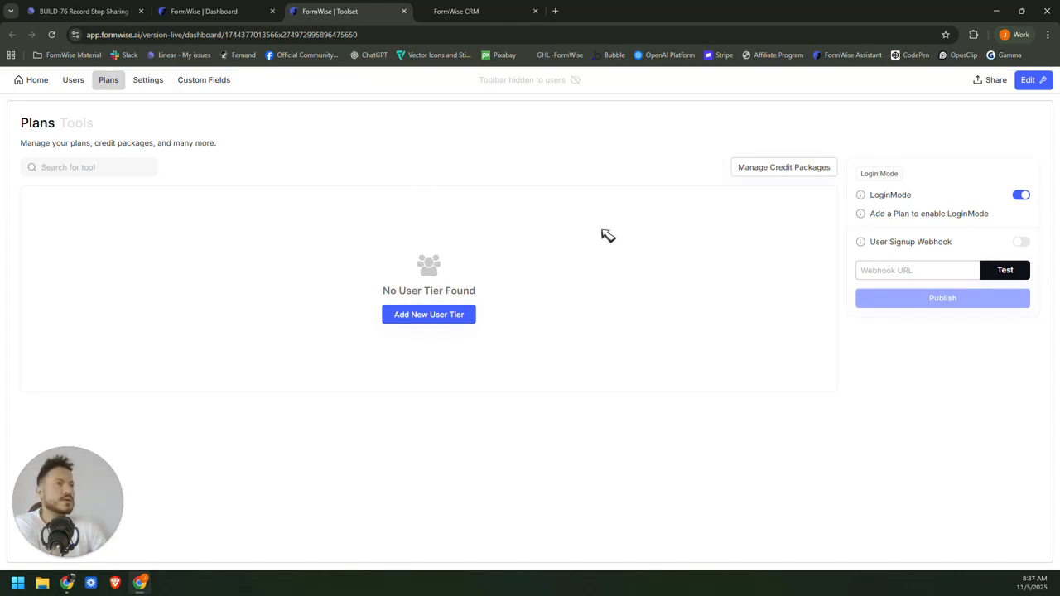
{"action": "left_click", "coordinate": [432, 320]}
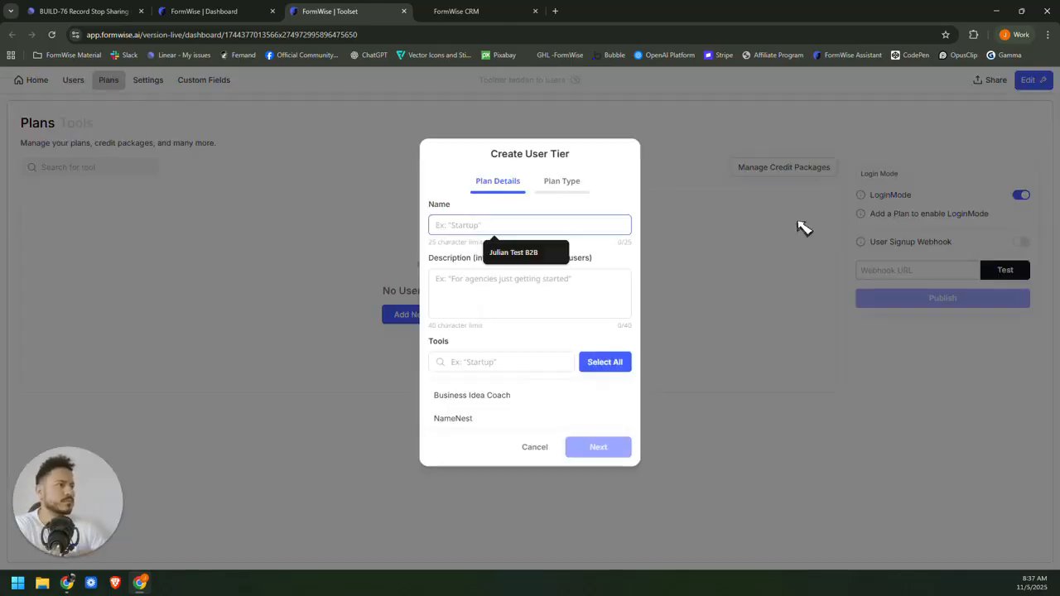
{"action": "type", "text": "Free Plan"}
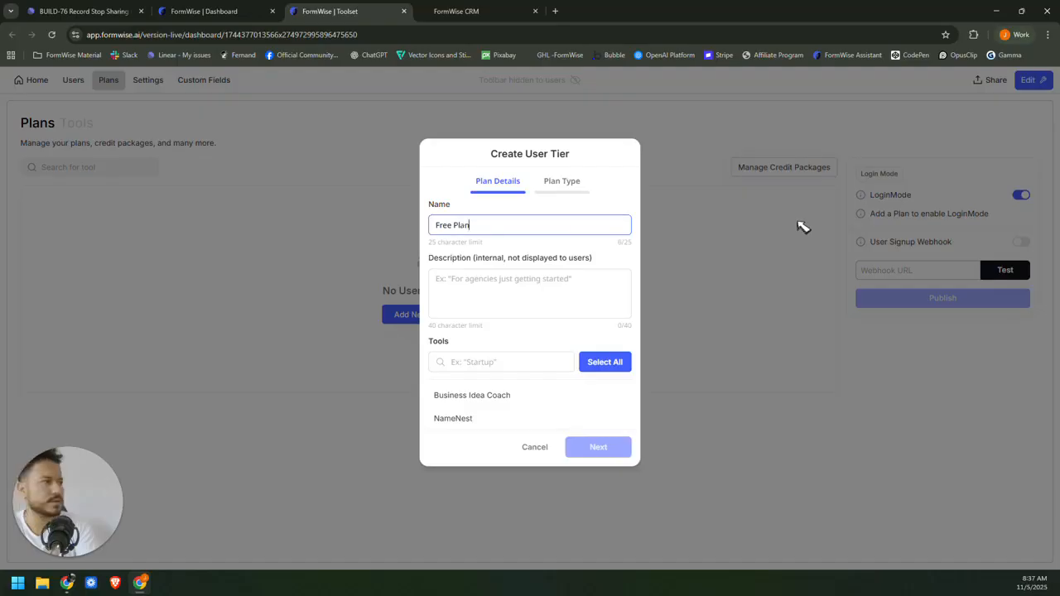
{"action": "left_click", "coordinate": [460, 362]}
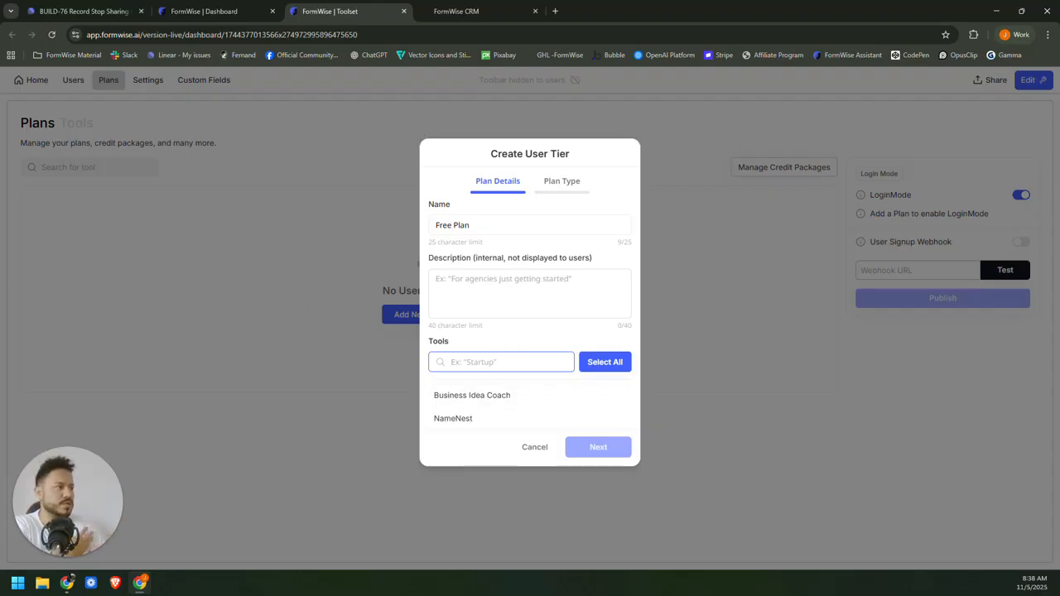
Save the Free Plan tier with NameNest, price 0.00, usage 10 and Monthly renewal.
{"action": "left_click", "coordinate": [456, 421]}
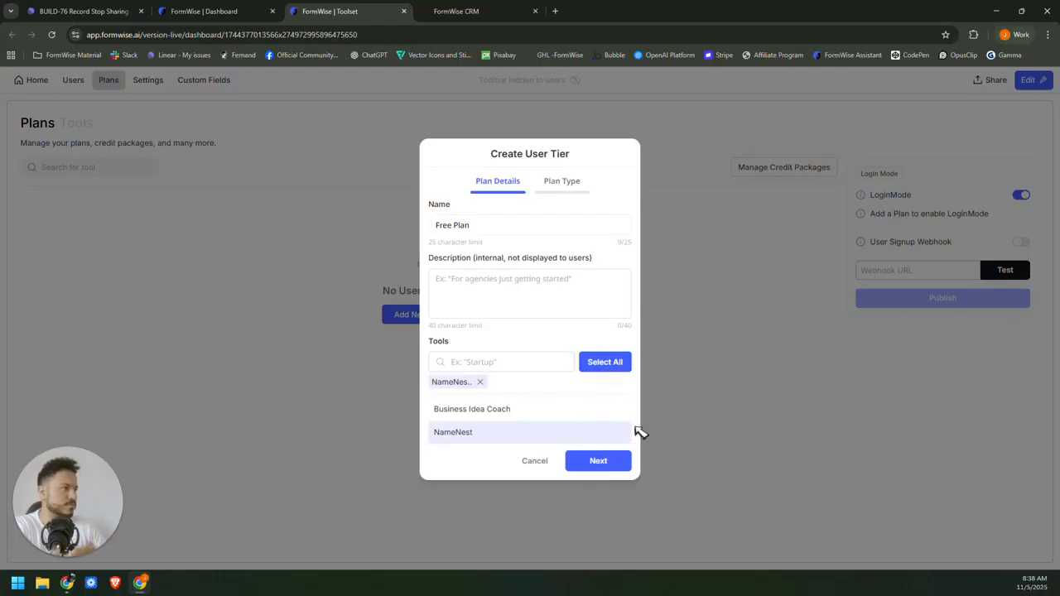
{"action": "left_click", "coordinate": [609, 461]}
{"action": "key", "text": "ctrl+a"}
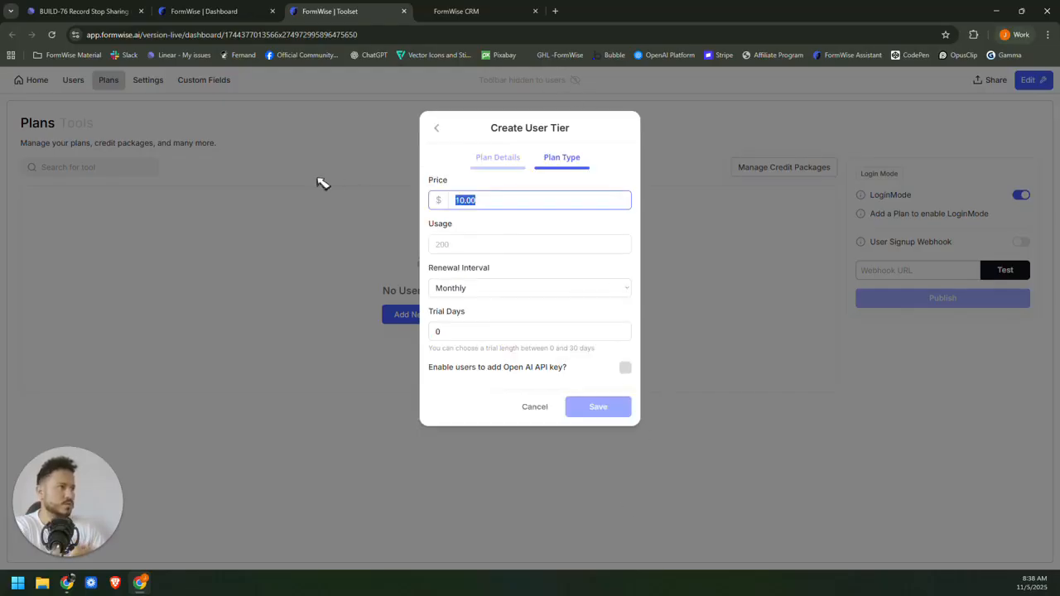
{"action": "left_click", "coordinate": [447, 243]}
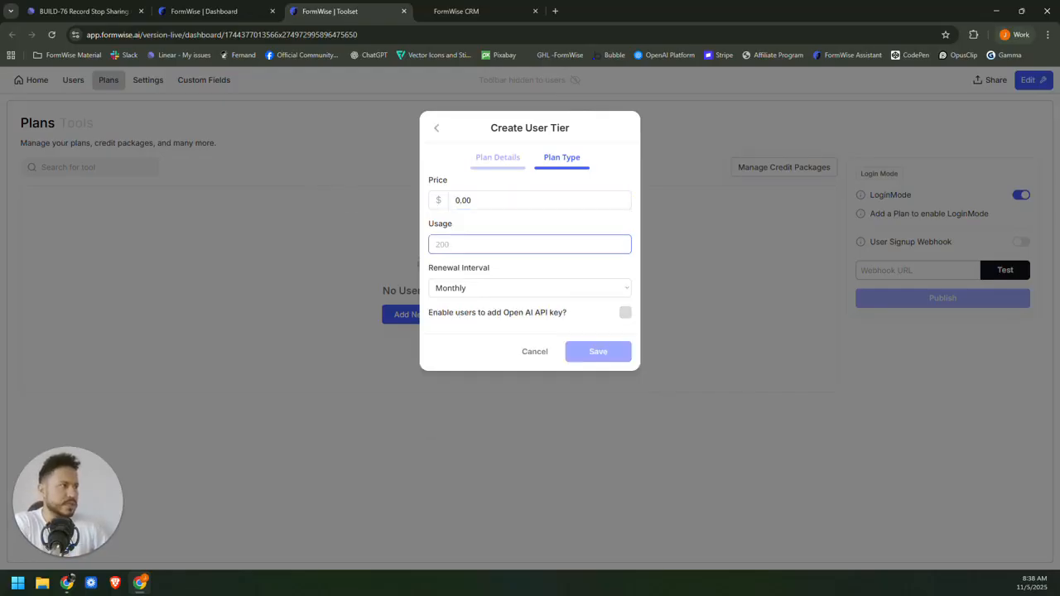
{"action": "type", "text": "10"}
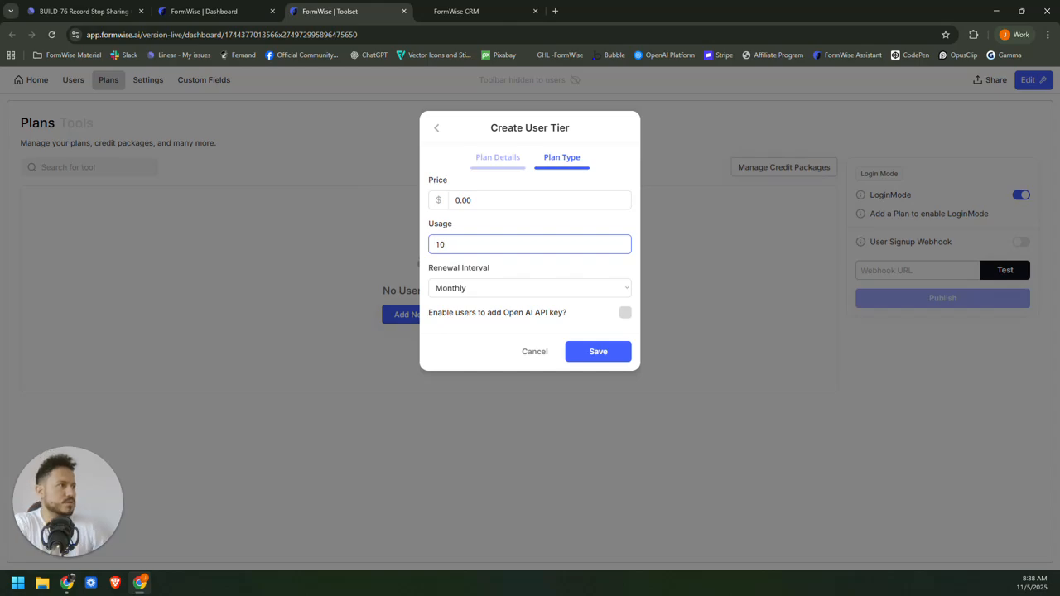
{"action": "left_click", "coordinate": [498, 288]}
{"action": "left_click", "coordinate": [497, 287]}
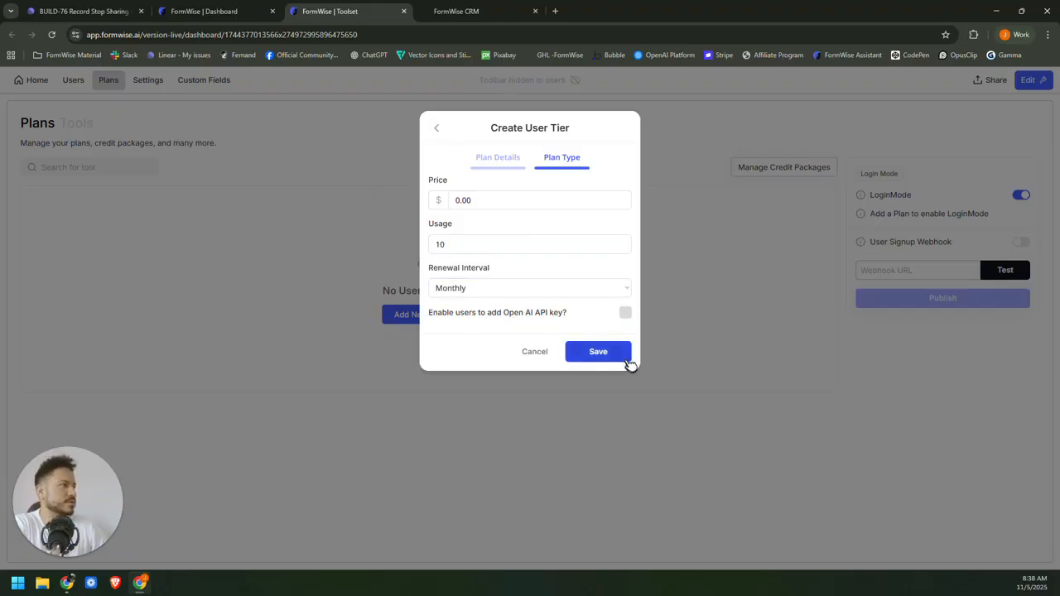
{"action": "left_click", "coordinate": [597, 348]}
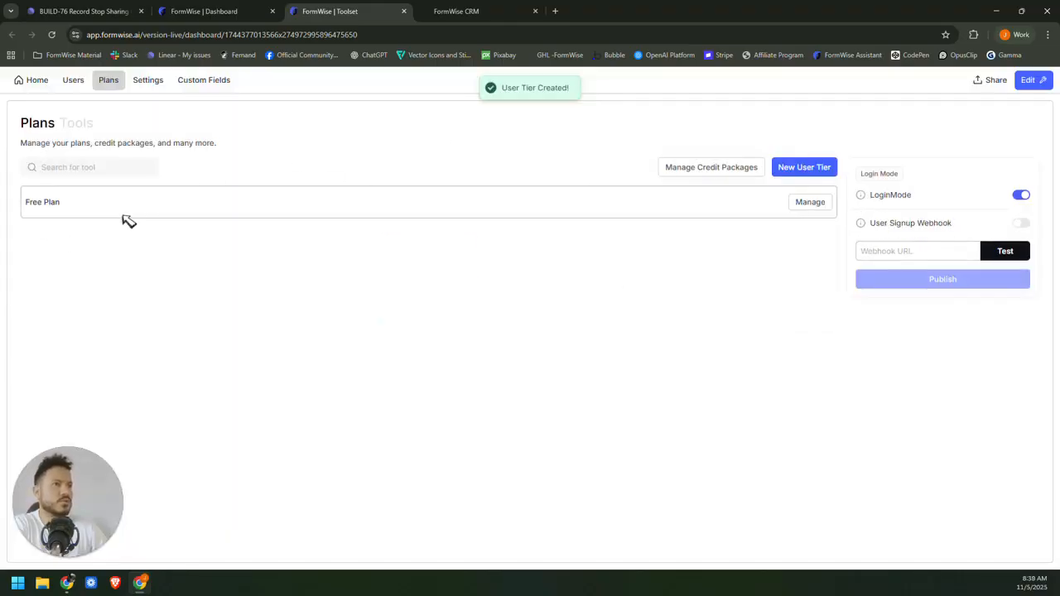
Start a new user tier named Pro that includes every tool.
{"action": "left_click", "coordinate": [803, 168]}
{"action": "left_click", "coordinate": [529, 226]}
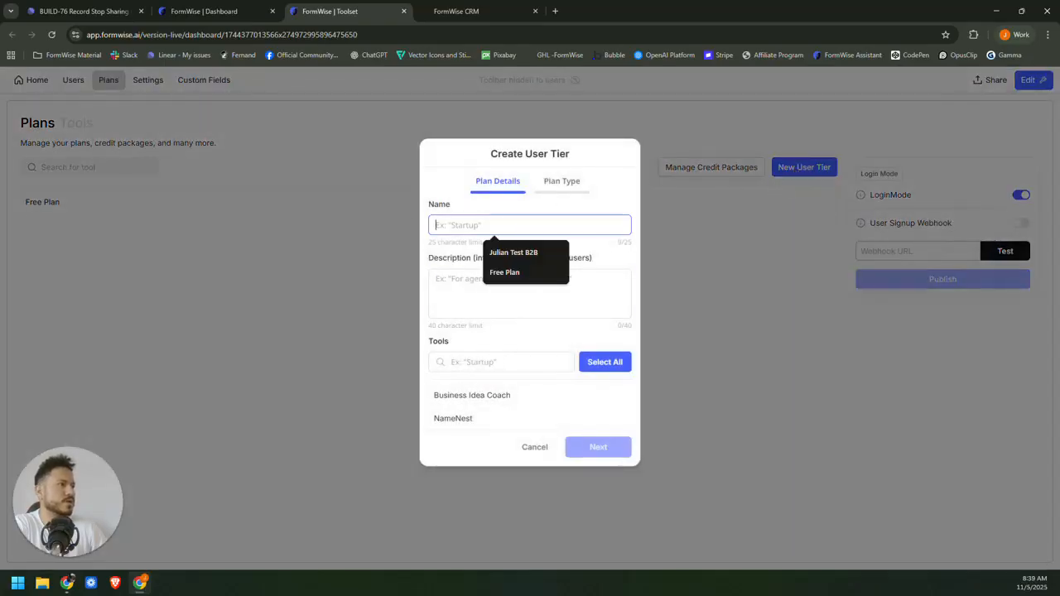
{"action": "type", "text": "Pro"}
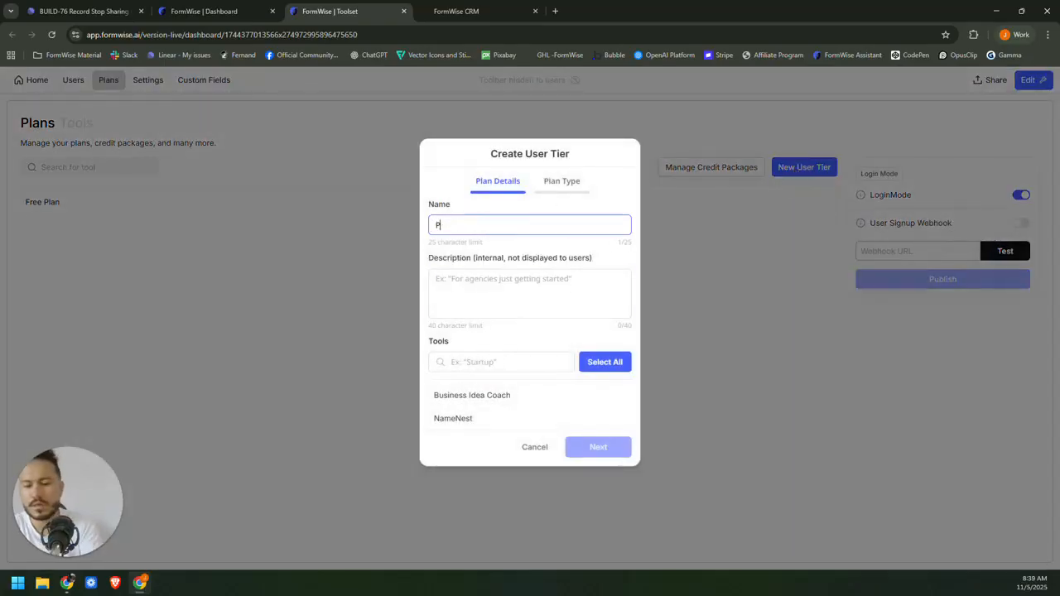
{"action": "left_click", "coordinate": [614, 364]}
{"action": "left_click", "coordinate": [583, 439]}
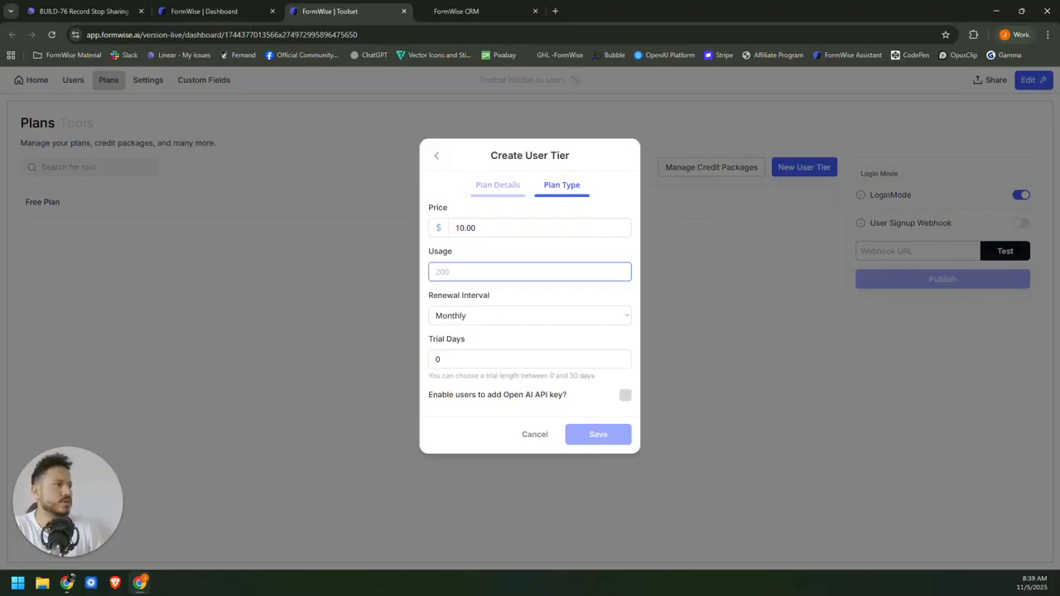
Give the Pro tier usage 200 and 7 trial days, then save it.
{"action": "type", "text": "200"}
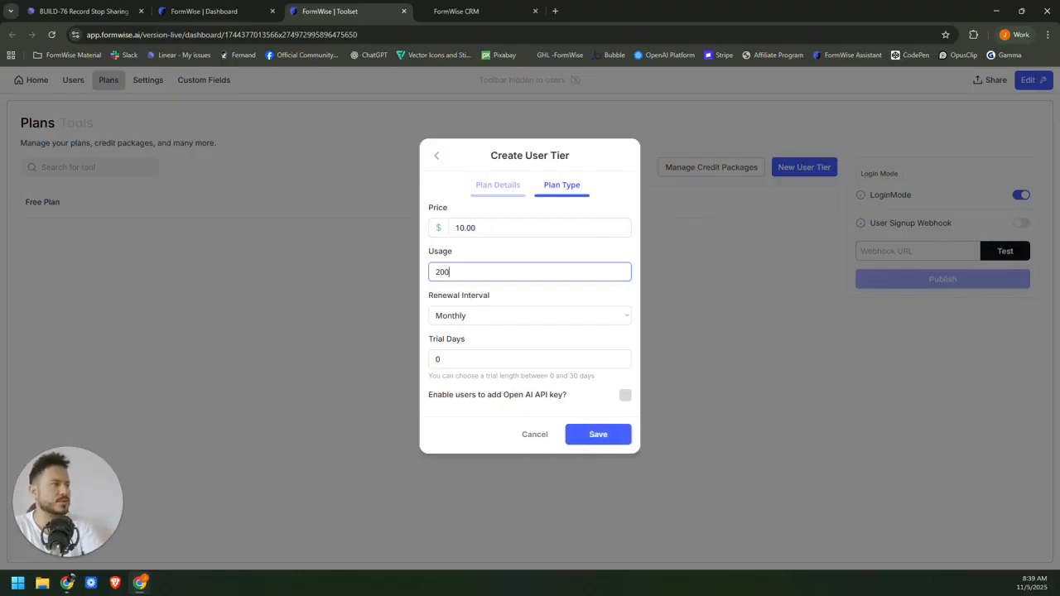
{"action": "left_click", "coordinate": [522, 356]}
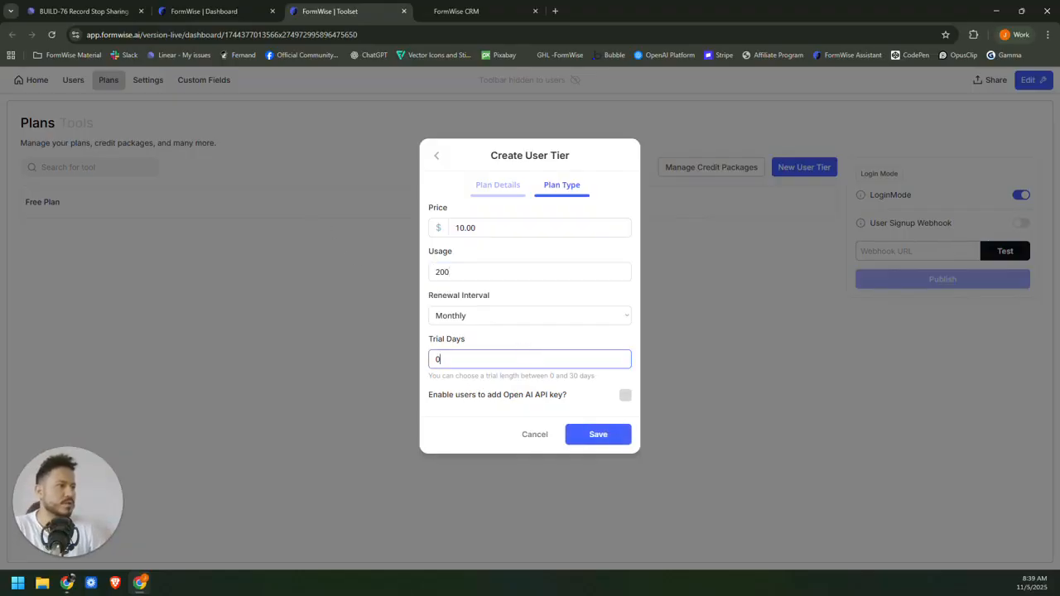
{"action": "key", "text": "BackSpace"}
{"action": "type", "text": "7"}
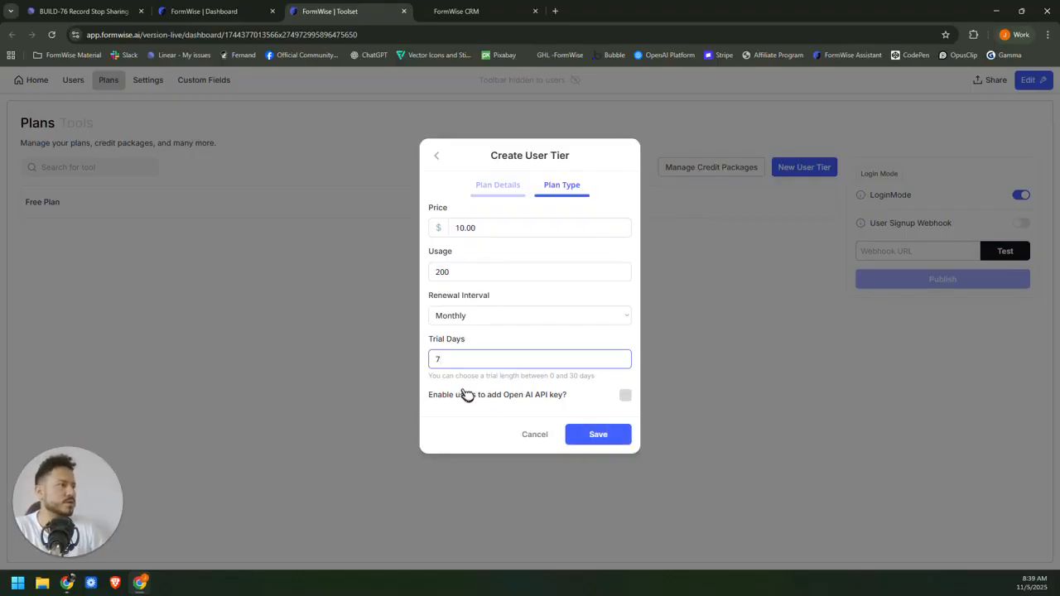
{"action": "left_click", "coordinate": [593, 441]}
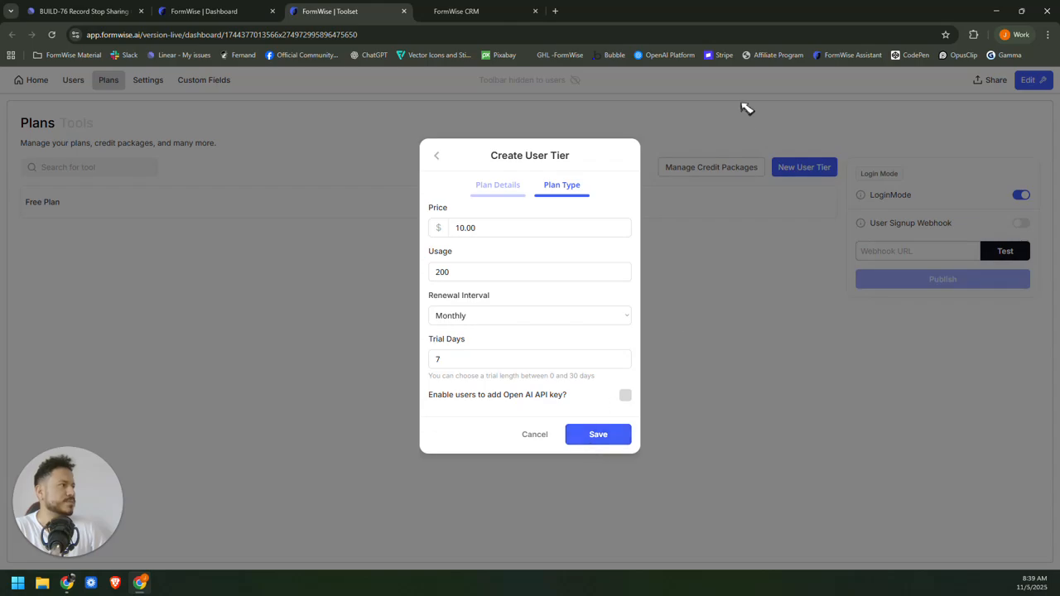
{"action": "left_click", "coordinate": [610, 439]}
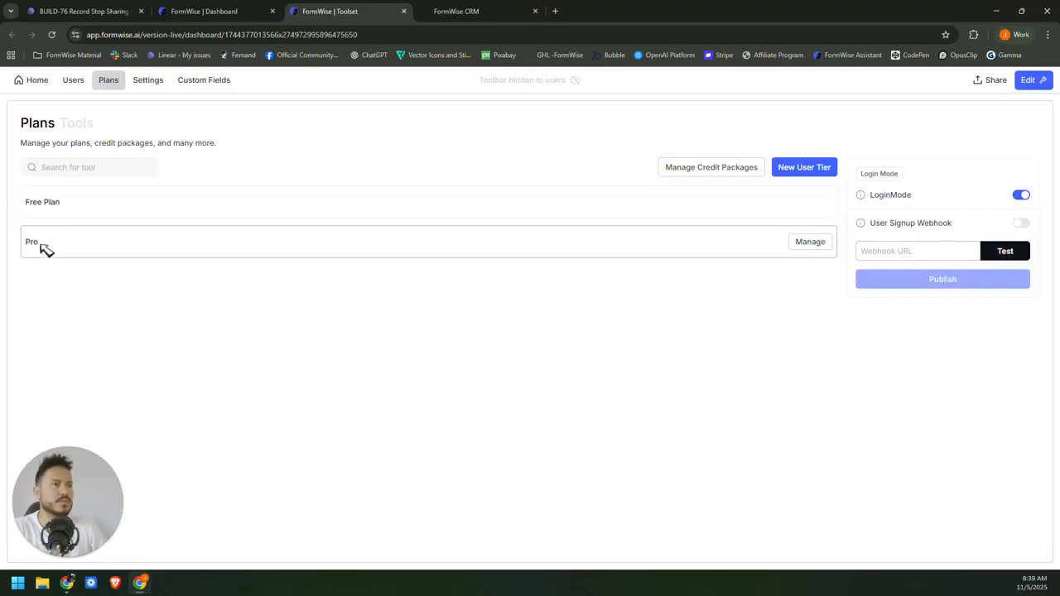
Re-save the Pro plan at $10 monthly with Business Idea Coach and NameNest included.
{"action": "left_click", "coordinate": [823, 243]}
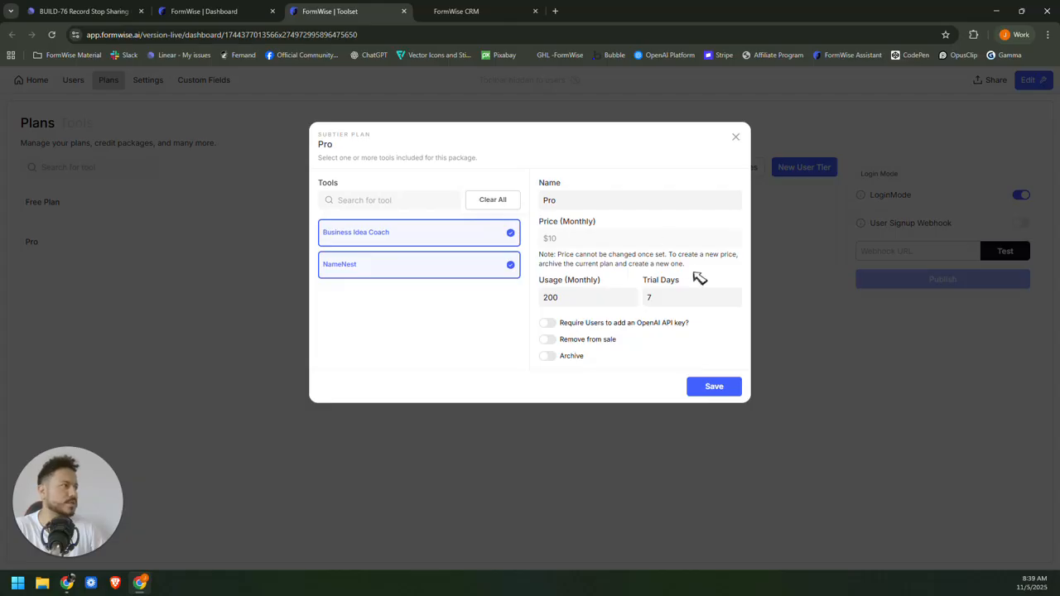
{"action": "left_click", "coordinate": [733, 391]}
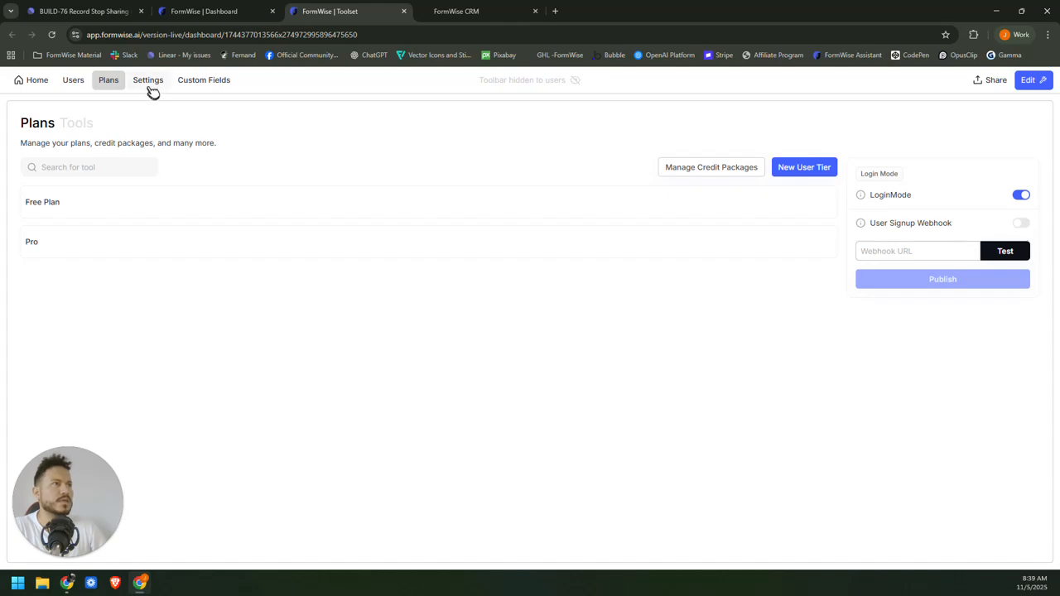
Go through Users and Settings back to the toolset home listing NameNest and Business Idea Coach.
{"action": "left_click", "coordinate": [72, 86]}
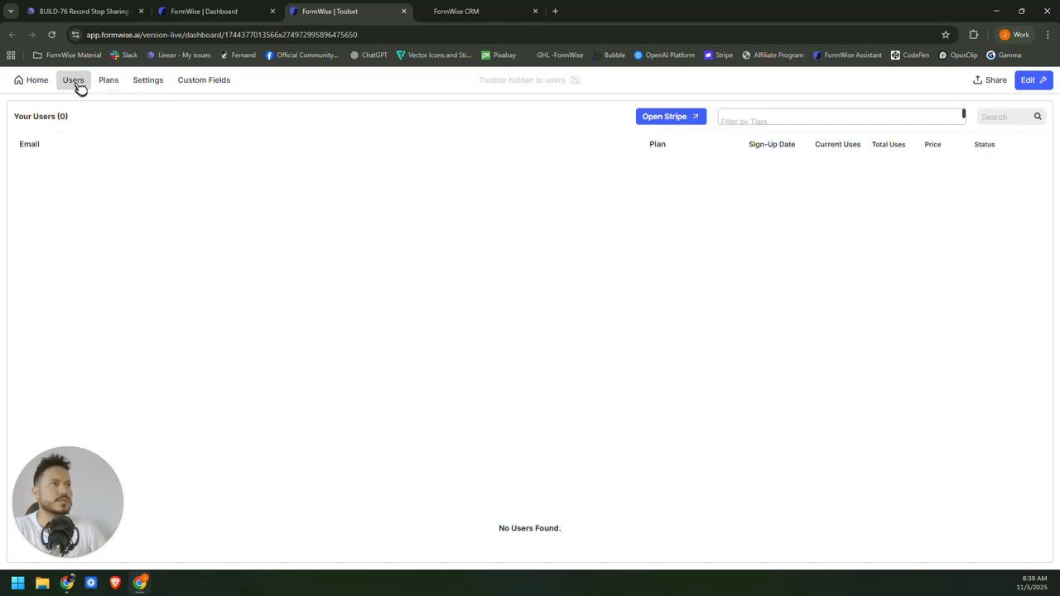
{"action": "left_click", "coordinate": [150, 81]}
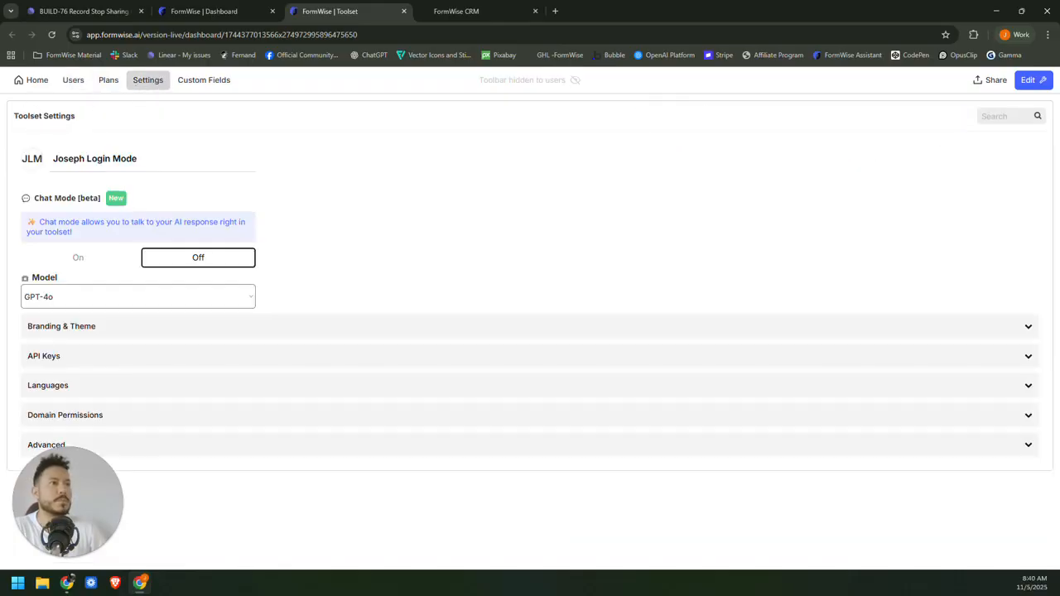
{"action": "left_click", "coordinate": [32, 84]}
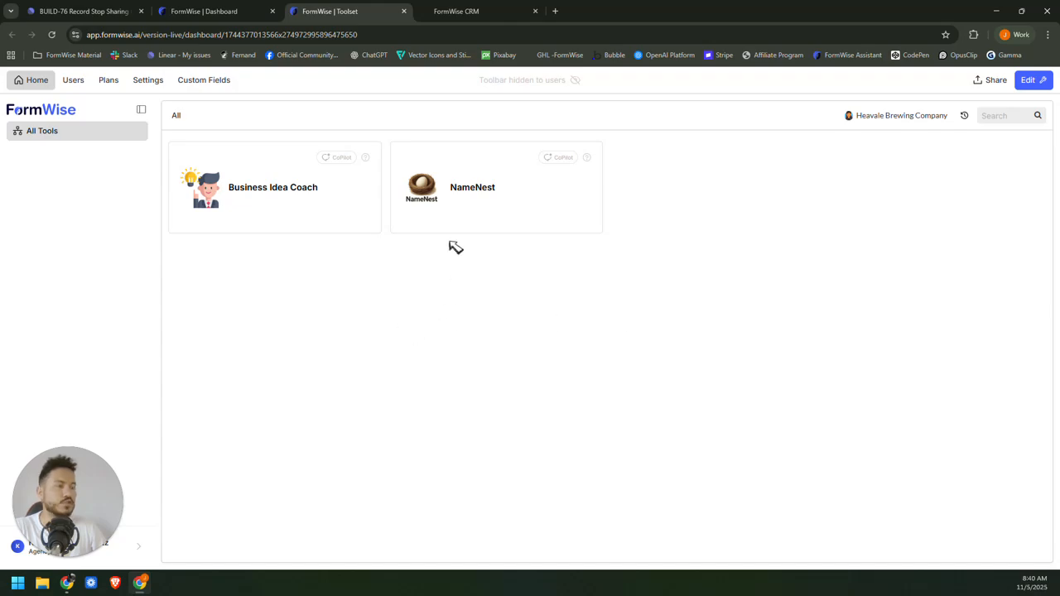
{"action": "left_click", "coordinate": [554, 11]}
{"action": "type", "text": "breweryos.com"}
{"action": "key", "text": "Return"}
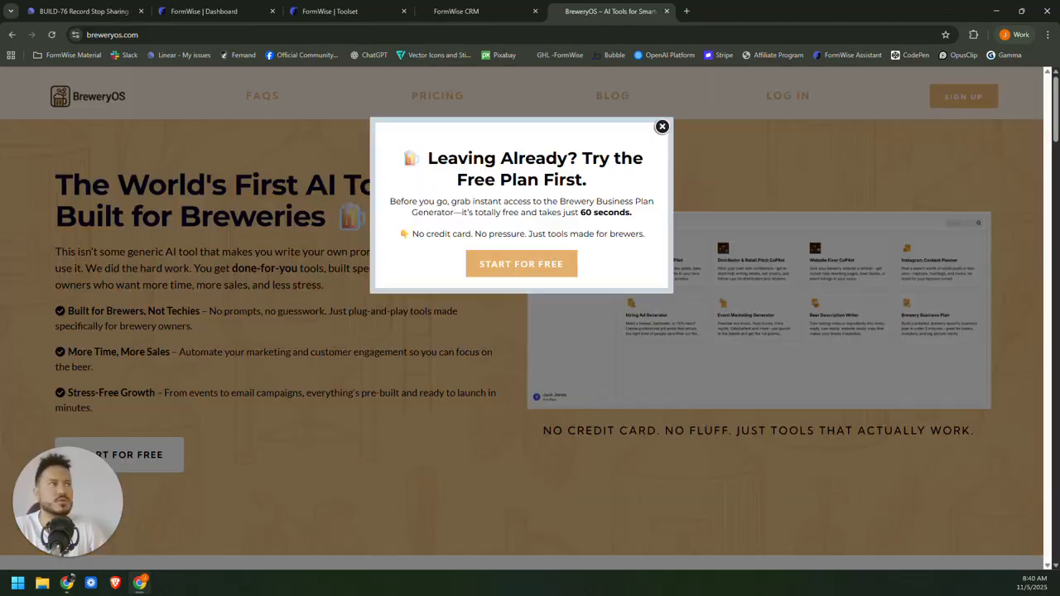
{"action": "left_click", "coordinate": [497, 11]}
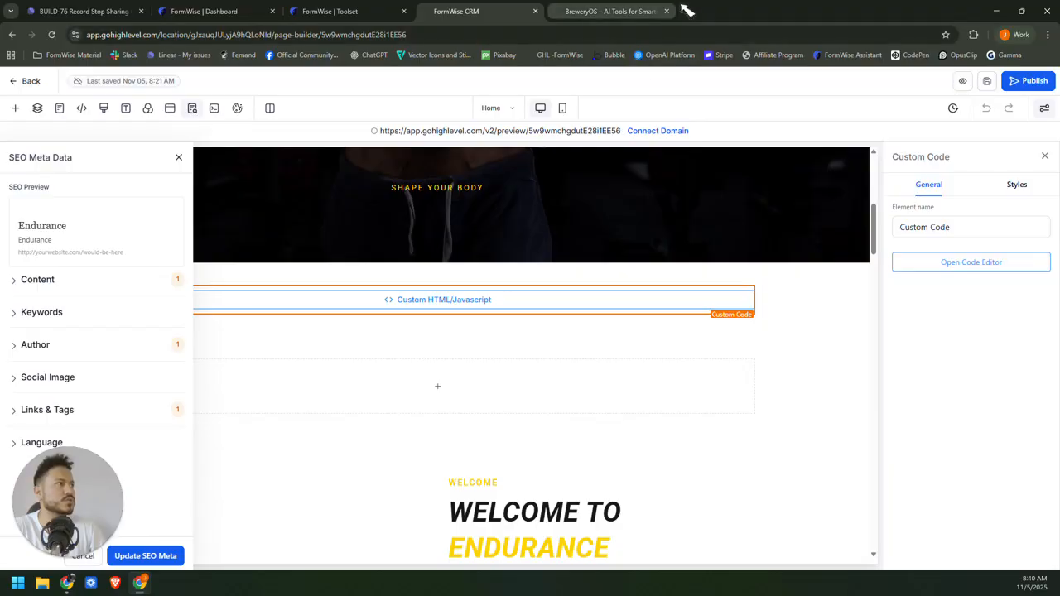
{"action": "left_click", "coordinate": [646, 12]}
{"action": "left_click", "coordinate": [667, 10]}
{"action": "left_click", "coordinate": [330, 10]}
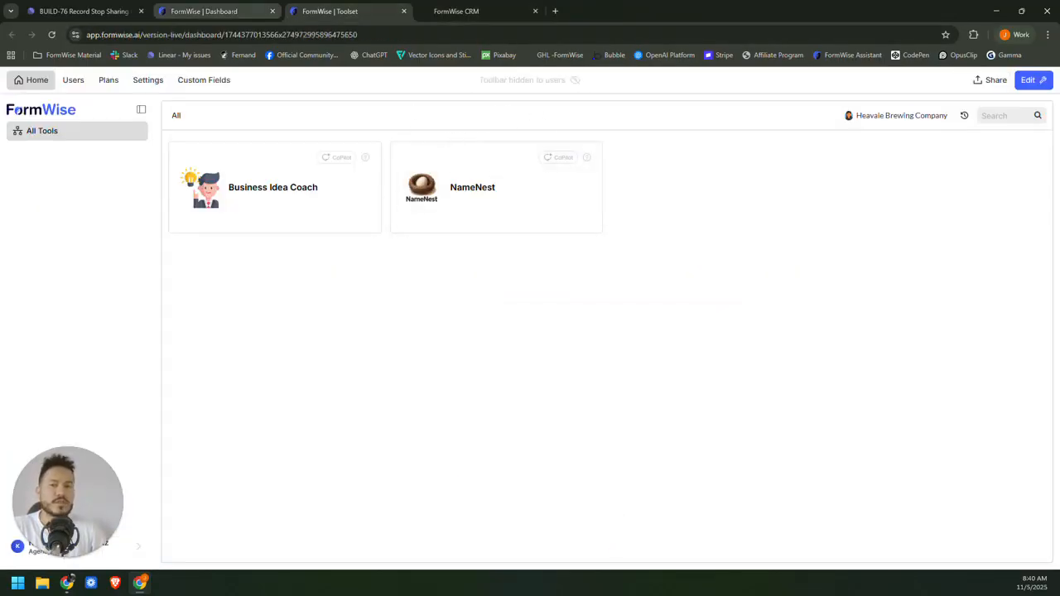
Bring up NameNest's Chat Widget embed code from the Dashboard's Share options.
{"action": "left_click", "coordinate": [211, 10]}
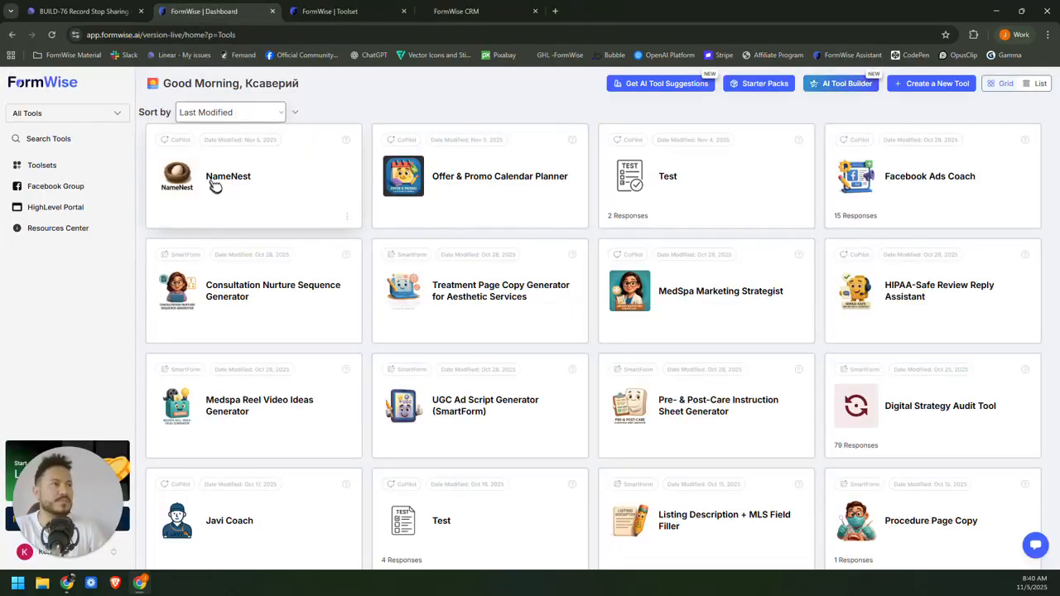
{"action": "left_click", "coordinate": [330, 12]}
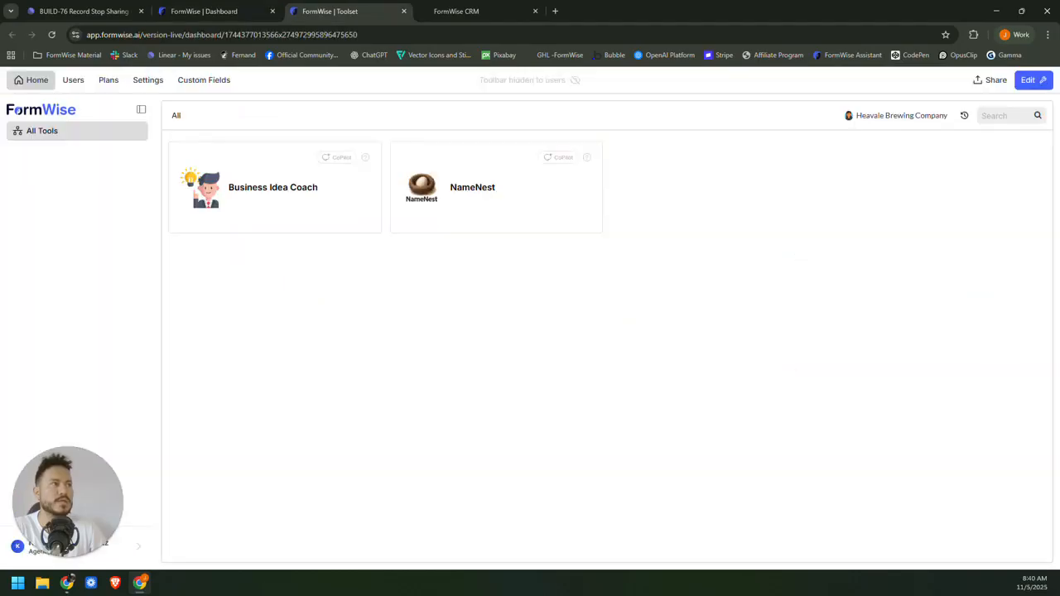
{"action": "left_click", "coordinate": [204, 11]}
{"action": "left_click", "coordinate": [350, 217]}
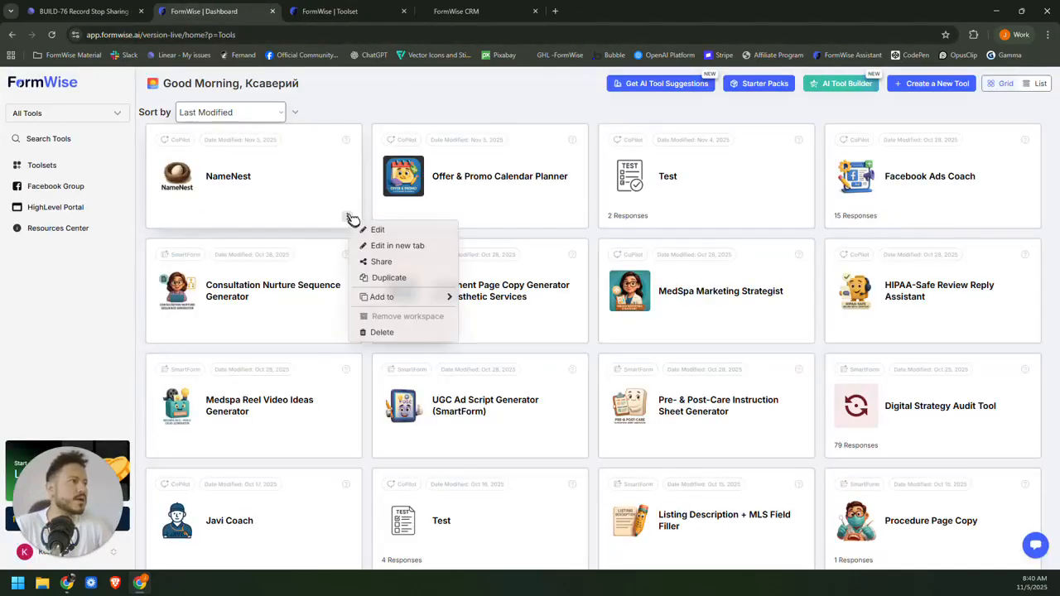
{"action": "left_click", "coordinate": [386, 263]}
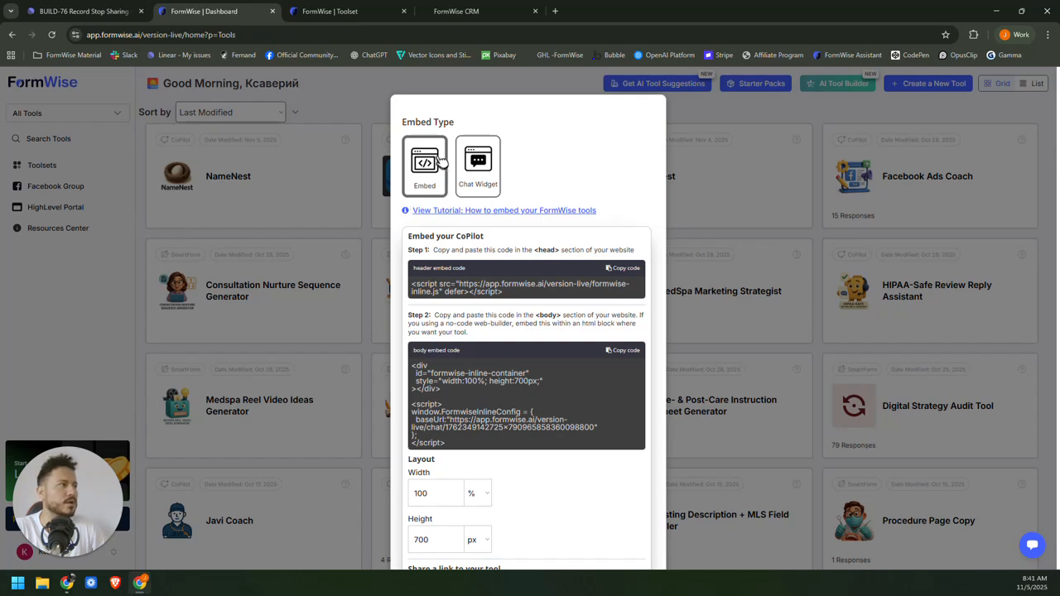
{"action": "left_click", "coordinate": [489, 164]}
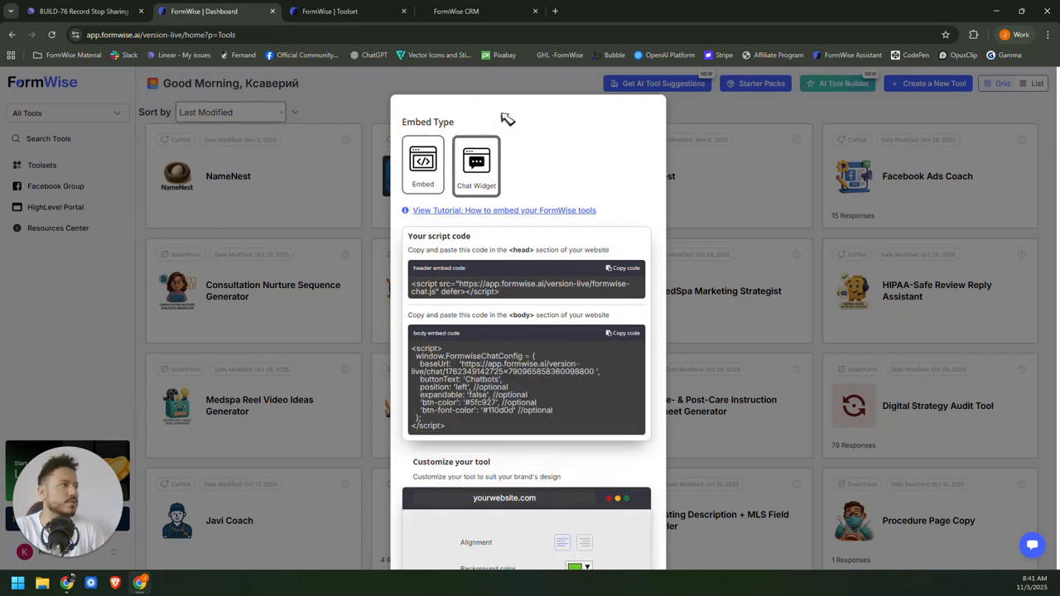
{"action": "scroll", "coordinate": [570, 263], "scroll_direction": "down", "scroll_amount": 1}
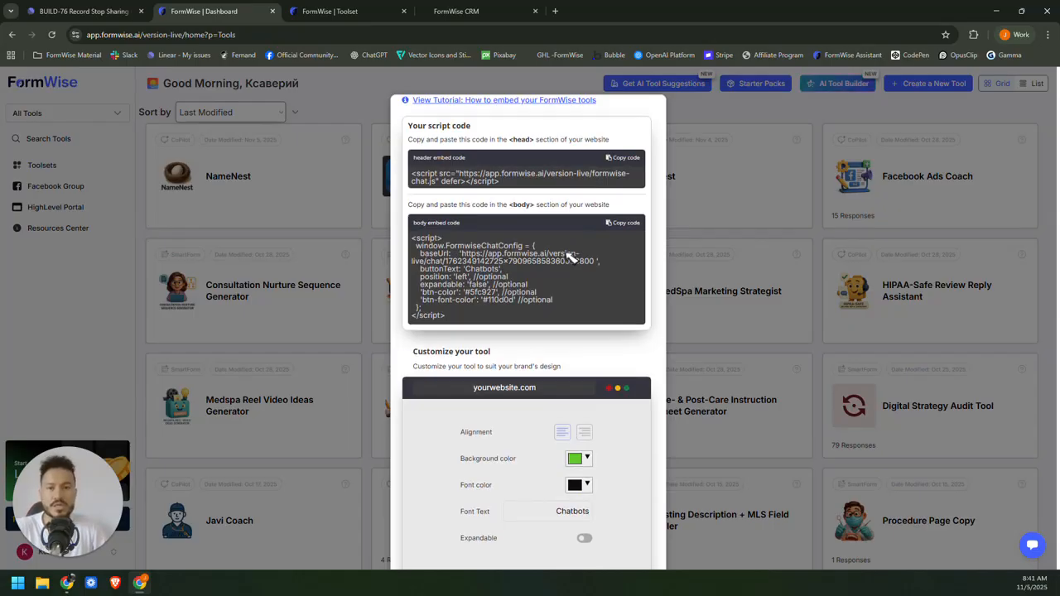
{"action": "scroll", "coordinate": [583, 248], "scroll_direction": "up", "scroll_amount": 1}
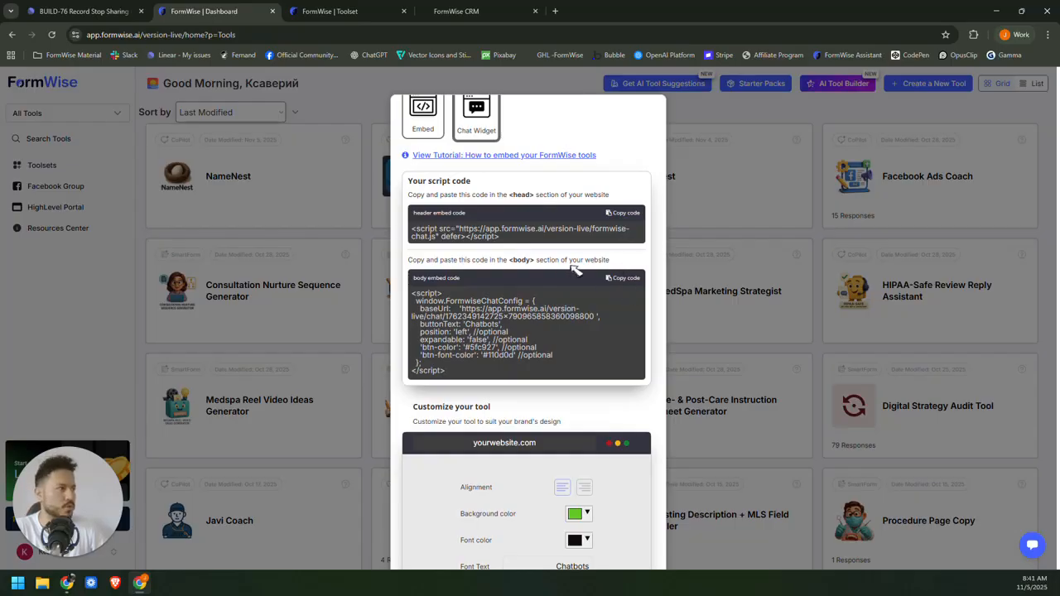
{"action": "scroll", "coordinate": [538, 278], "scroll_direction": "up", "scroll_amount": 1}
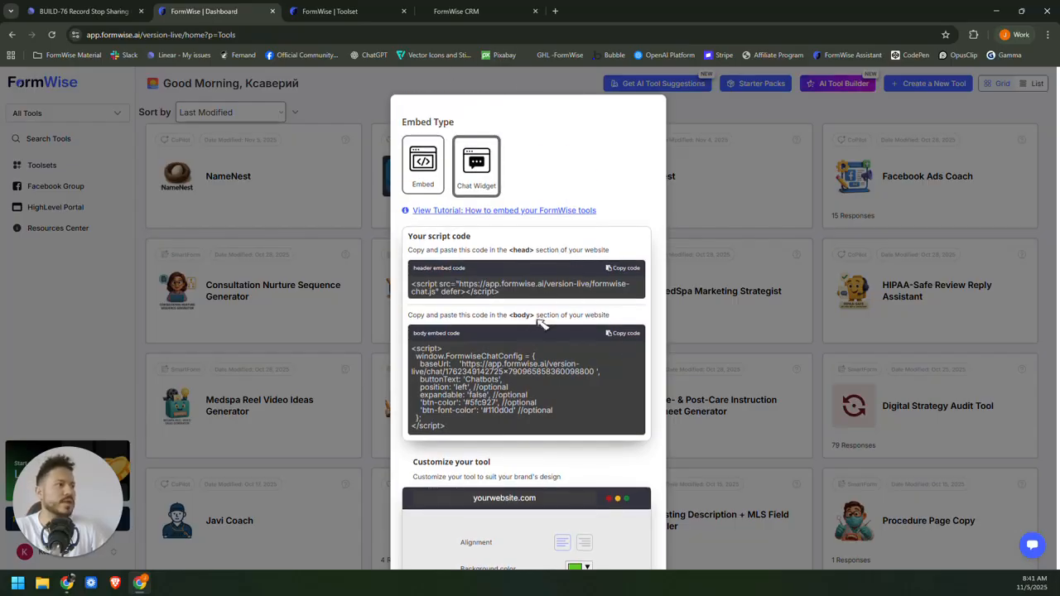
{"action": "scroll", "coordinate": [540, 323], "scroll_direction": "down", "scroll_amount": 1}
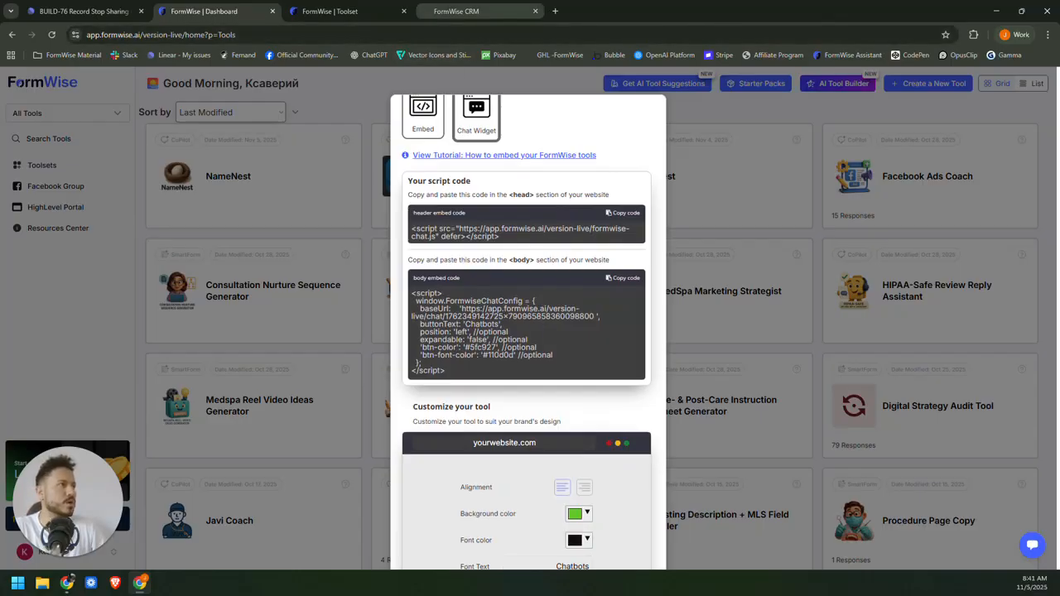
Copy the head and body scripts into HighLevel's custom code editor.
{"action": "left_click", "coordinate": [456, 11]}
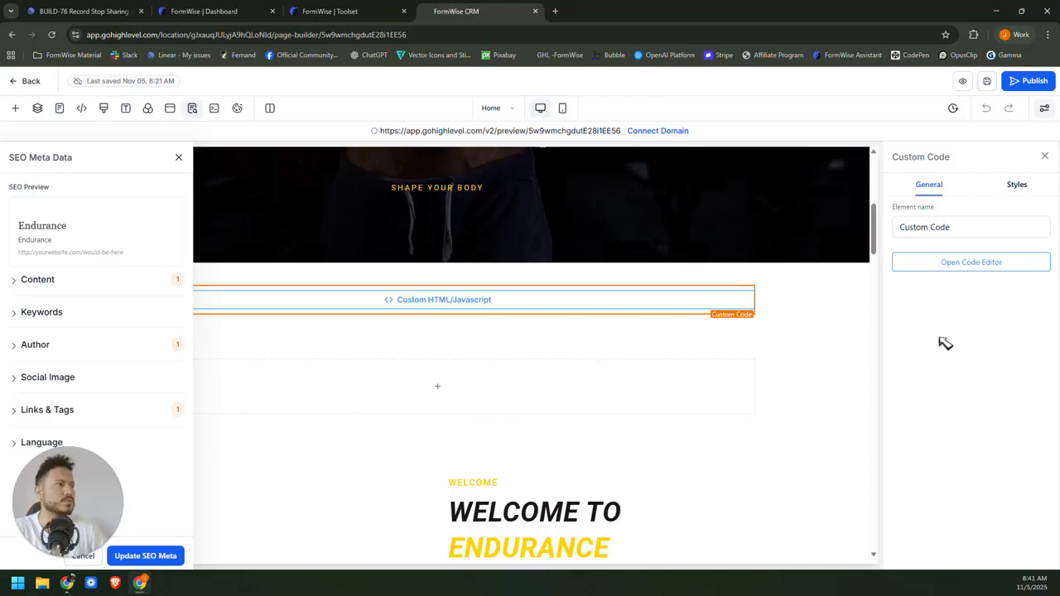
{"action": "left_click", "coordinate": [1007, 268]}
{"action": "left_click", "coordinate": [246, 11]}
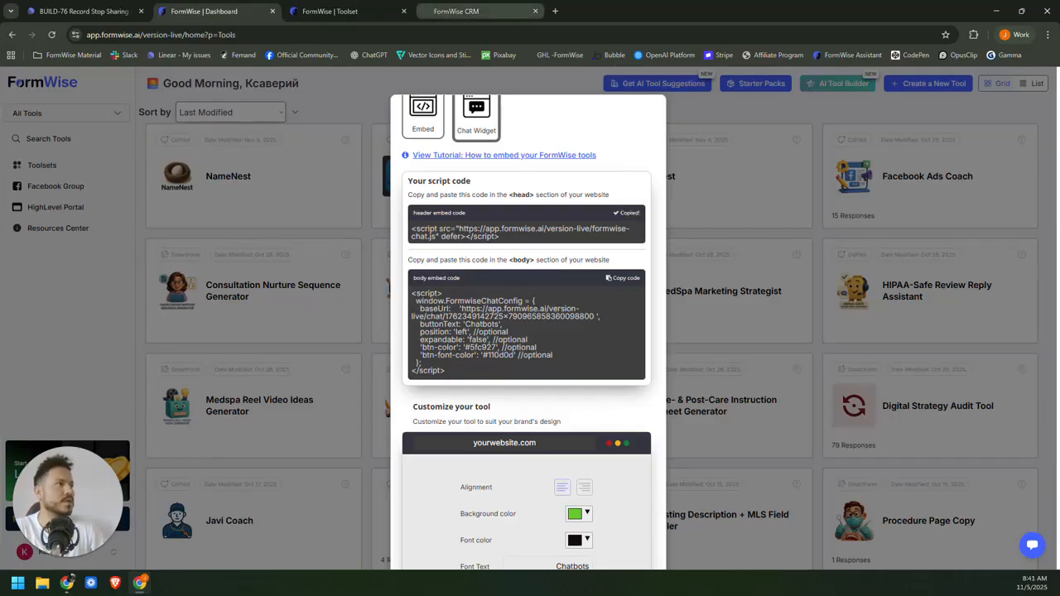
{"action": "left_click", "coordinate": [456, 10]}
{"action": "type", "text": "<script src=\"https://app.formwise.ai/version-live/formwise-chat.js\" defer></script>"}
{"action": "left_click", "coordinate": [212, 11]}
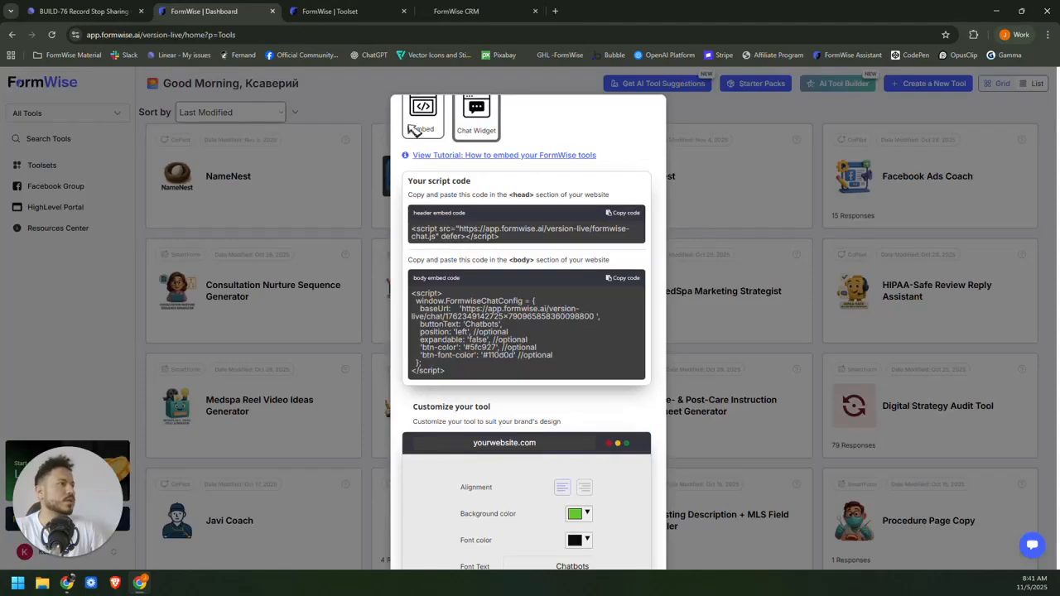
{"action": "left_click", "coordinate": [635, 284]}
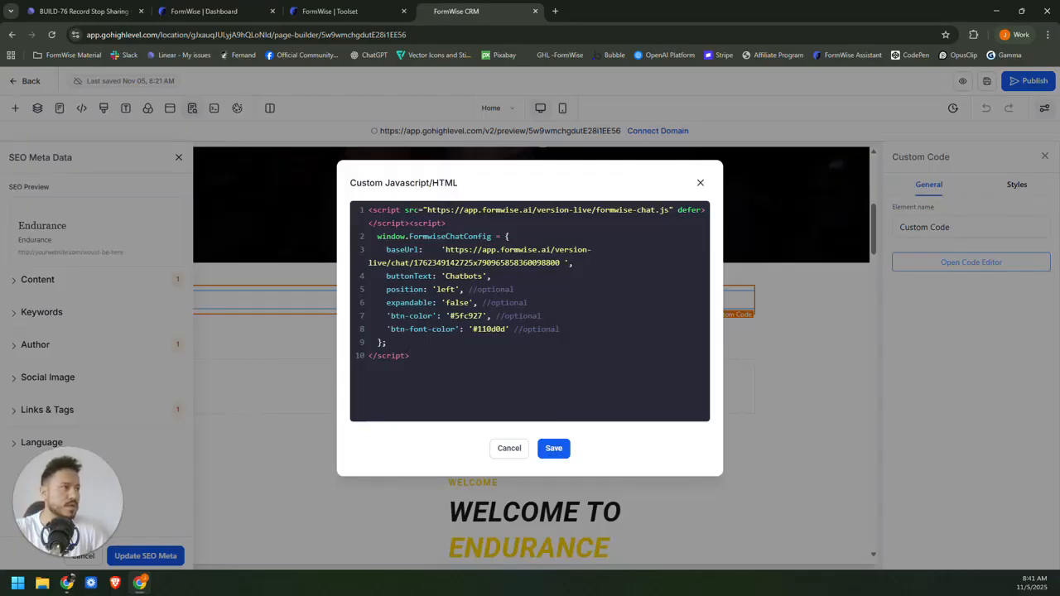
Change the widget position from left to right and save the chat script.
{"action": "left_click_drag", "start_coordinate": [387, 289], "coordinate": [515, 290]}
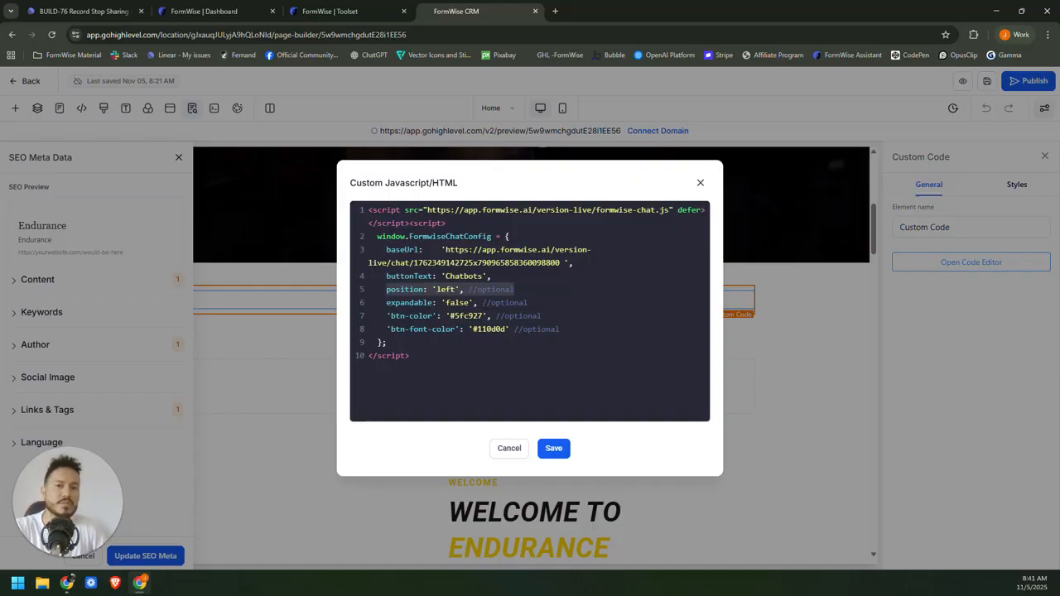
{"action": "left_click", "coordinate": [441, 290]}
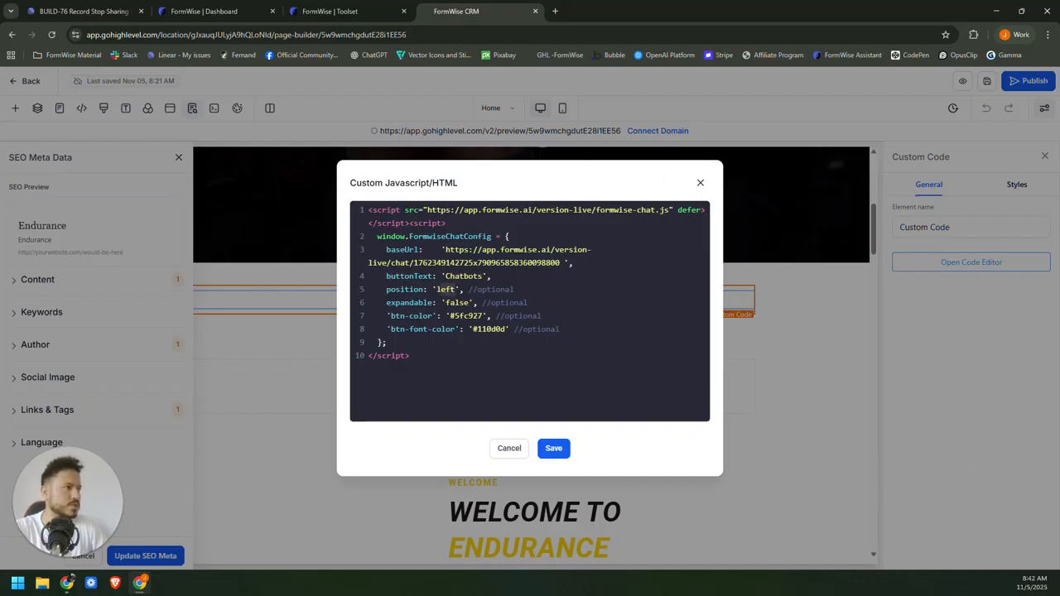
{"action": "type", "text": "right"}
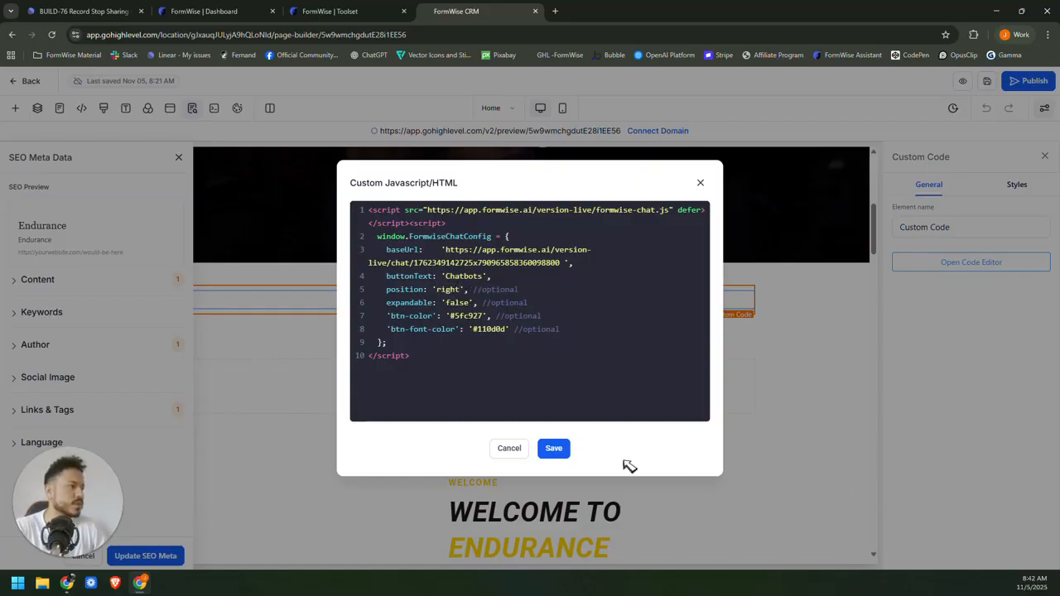
{"action": "left_click", "coordinate": [560, 449]}
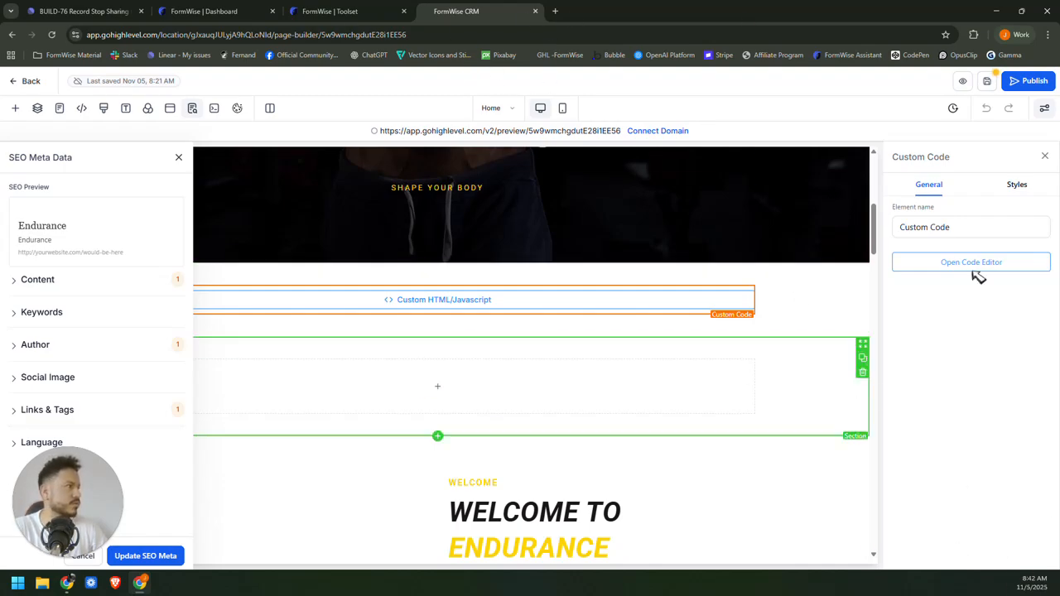
Save the page, preview the Endurance site, then return to FormWise's embed settings.
{"action": "left_click", "coordinate": [986, 81]}
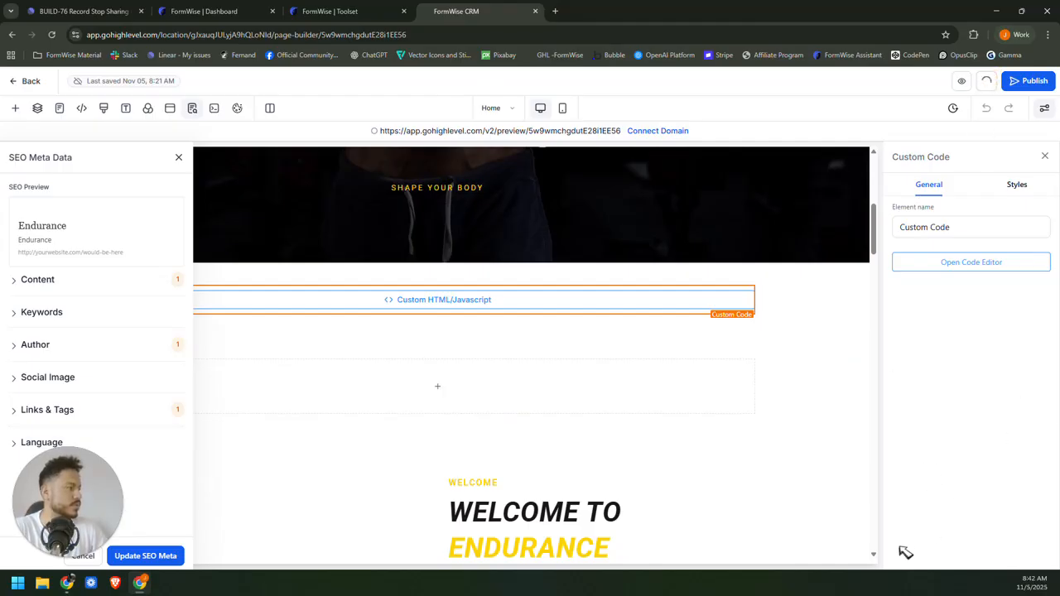
{"action": "left_click", "coordinate": [962, 81]}
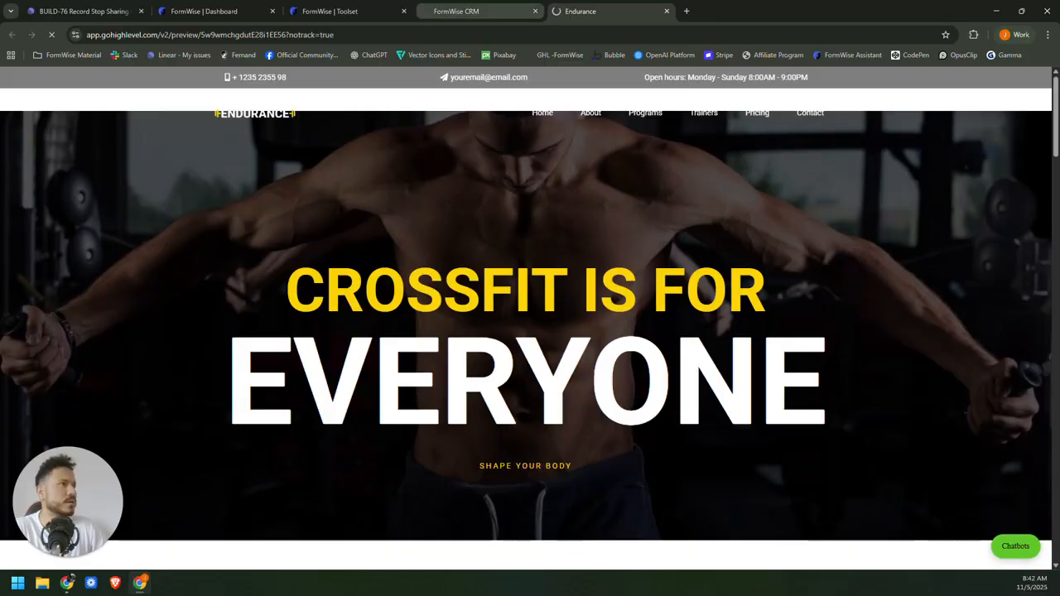
{"action": "left_click", "coordinate": [331, 11]}
{"action": "left_click", "coordinate": [203, 11]}
Change the chat button text from Chatbots to 'NameNest Bot'.
{"action": "scroll", "coordinate": [572, 447], "scroll_direction": "down", "scroll_amount": 2}
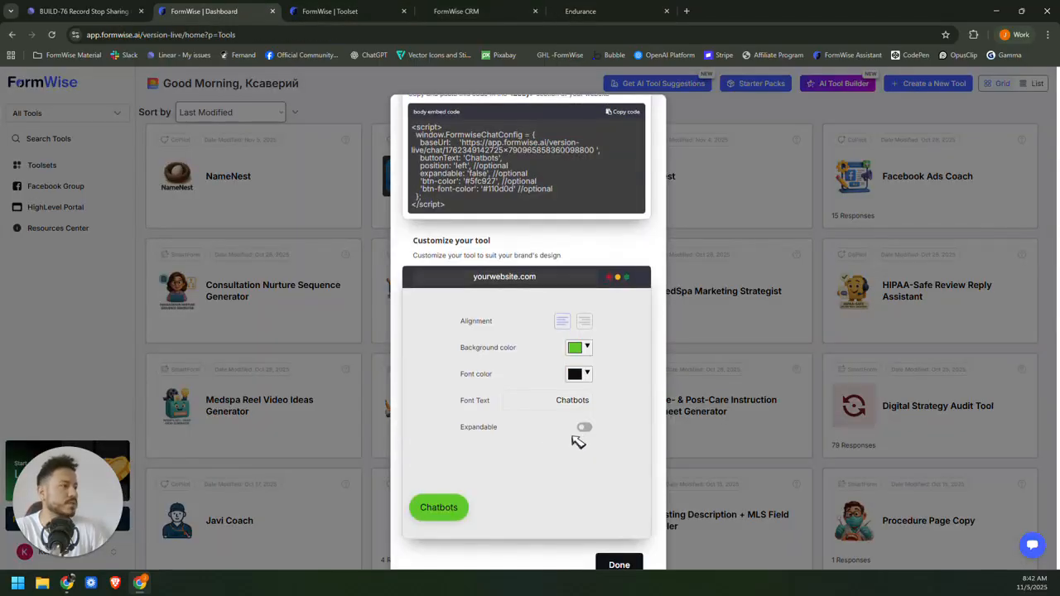
{"action": "left_click", "coordinate": [551, 373]}
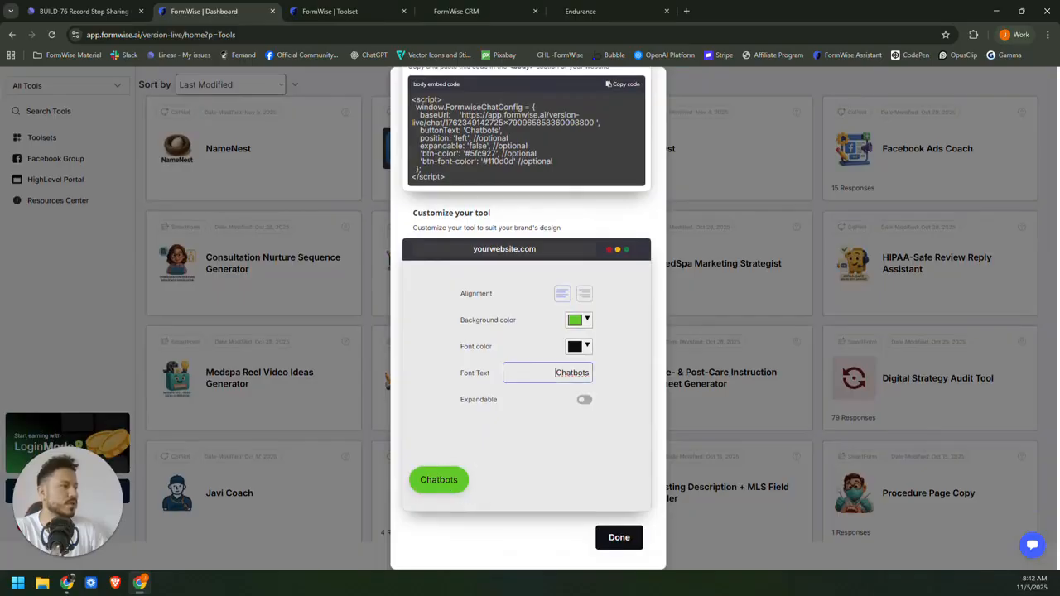
{"action": "key", "text": "ctrl+a"}
{"action": "type", "text": "NameNest"}
{"action": "type", "text": "Bot"}
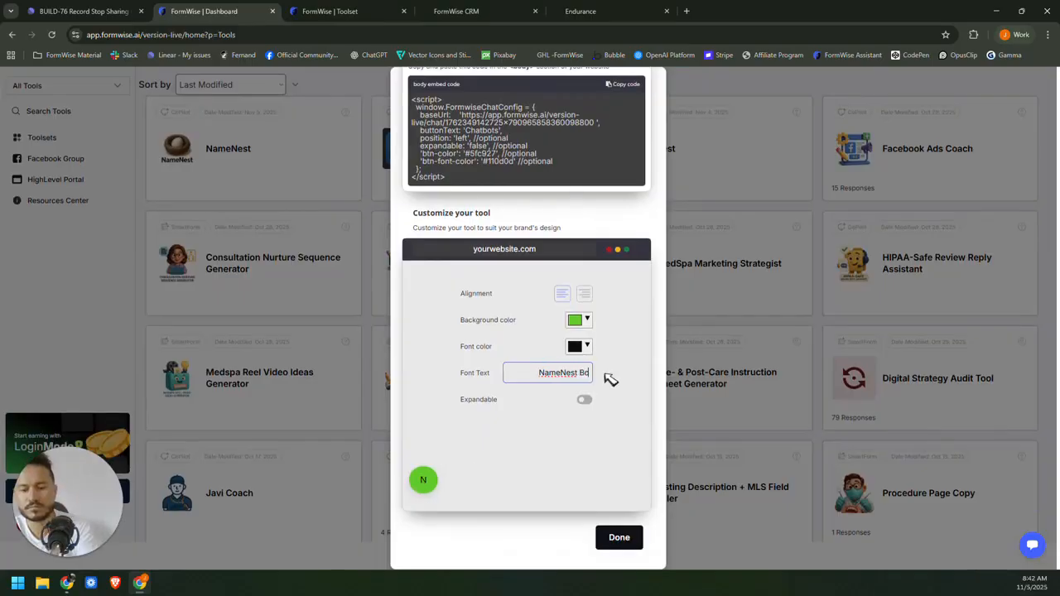
{"action": "left_click", "coordinate": [583, 322]}
Try a brown background and white text, then discard them to keep green #5fc927.
{"action": "left_click", "coordinate": [585, 325]}
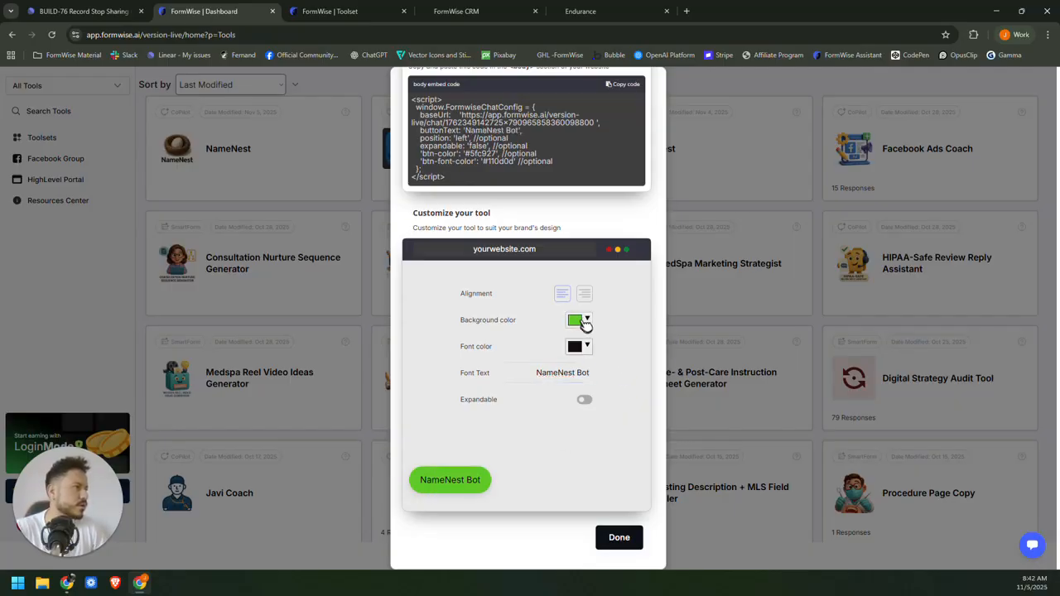
{"action": "left_click", "coordinate": [585, 323]}
{"action": "left_click", "coordinate": [659, 343]}
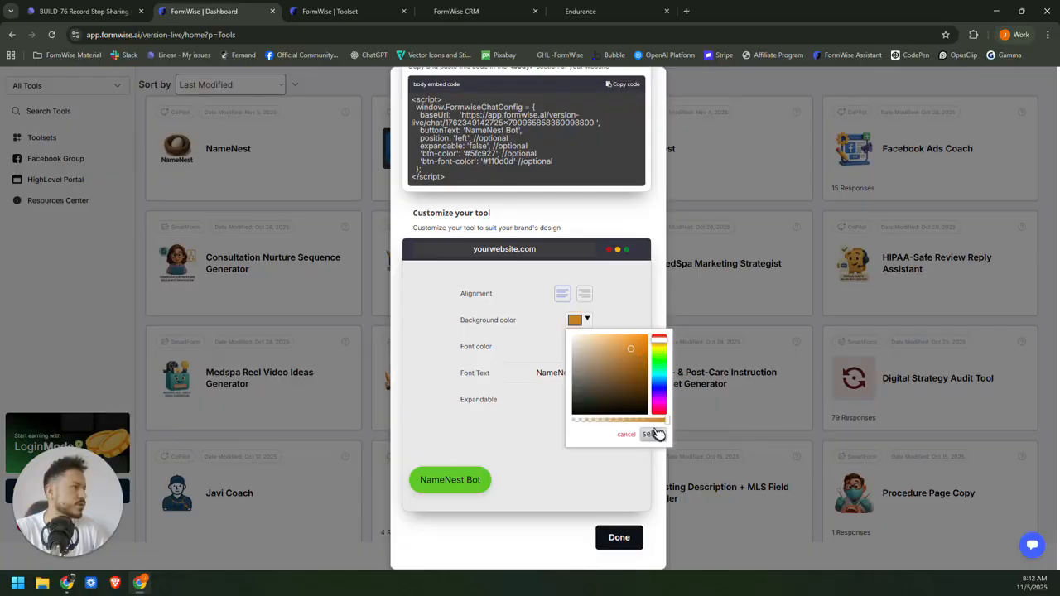
{"action": "left_click_drag", "start_coordinate": [633, 351], "coordinate": [622, 358]}
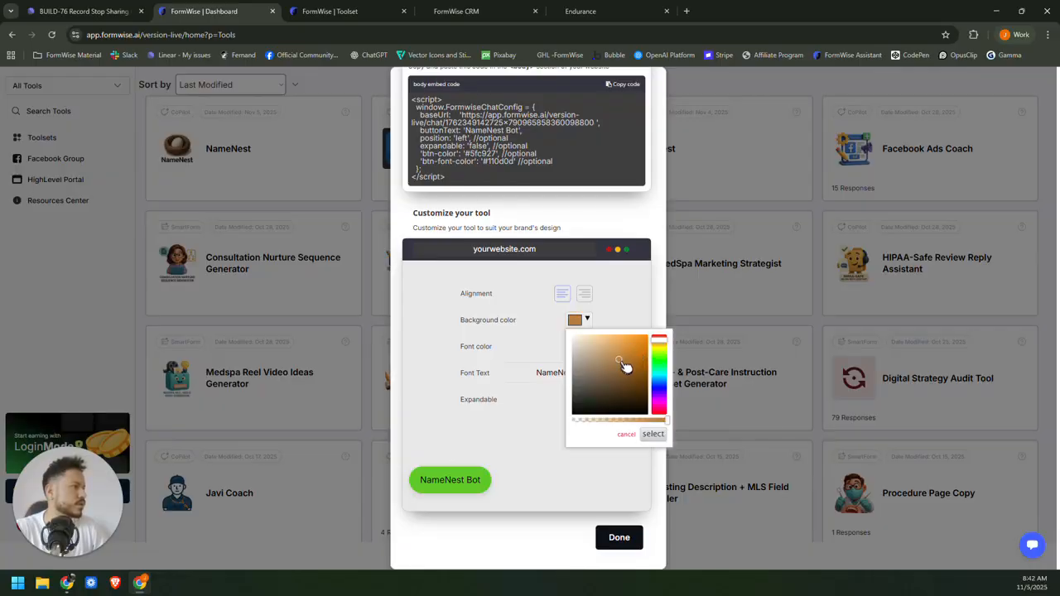
{"action": "left_click", "coordinate": [653, 435]}
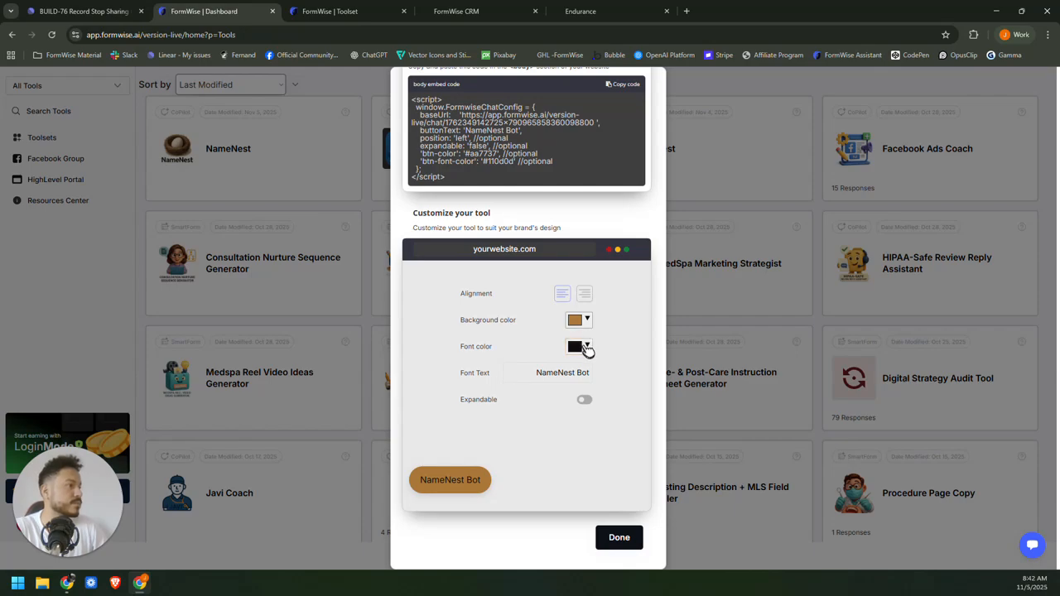
{"action": "left_click", "coordinate": [586, 348]}
{"action": "left_click_drag", "start_coordinate": [587, 370], "coordinate": [546, 340]}
{"action": "left_click", "coordinate": [675, 469]}
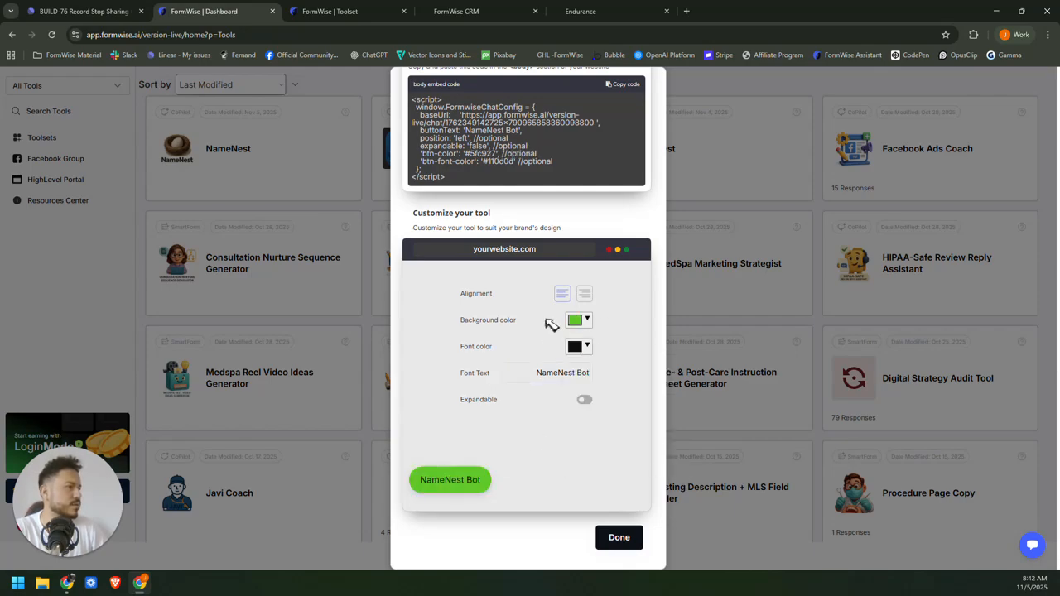
{"action": "left_click", "coordinate": [587, 321]}
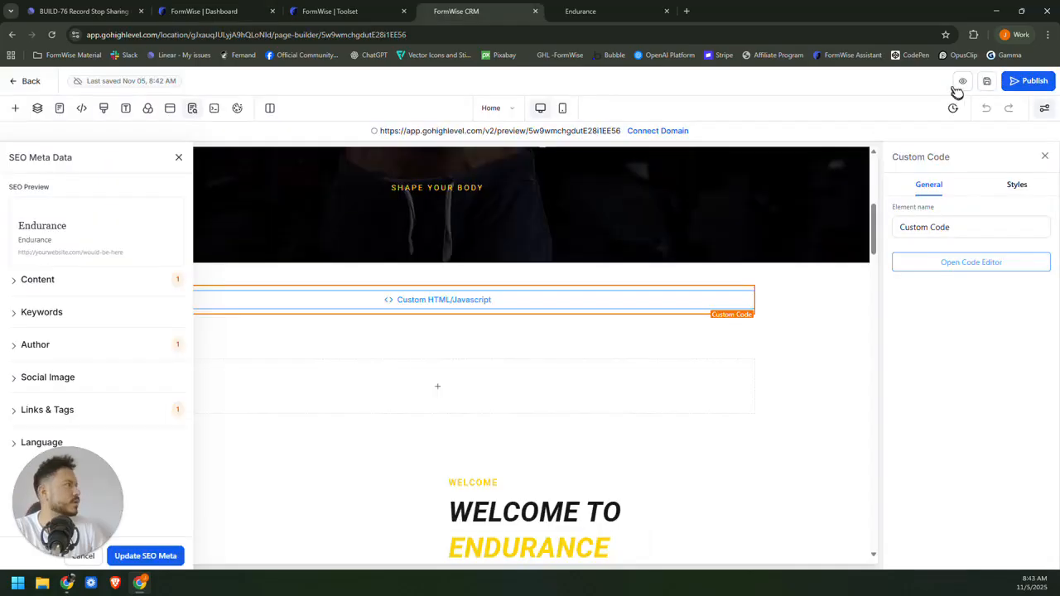
Preview the Endurance site, test and close the NameNest chat, then return to FormWise's dashboard.
{"action": "left_click", "coordinate": [987, 82]}
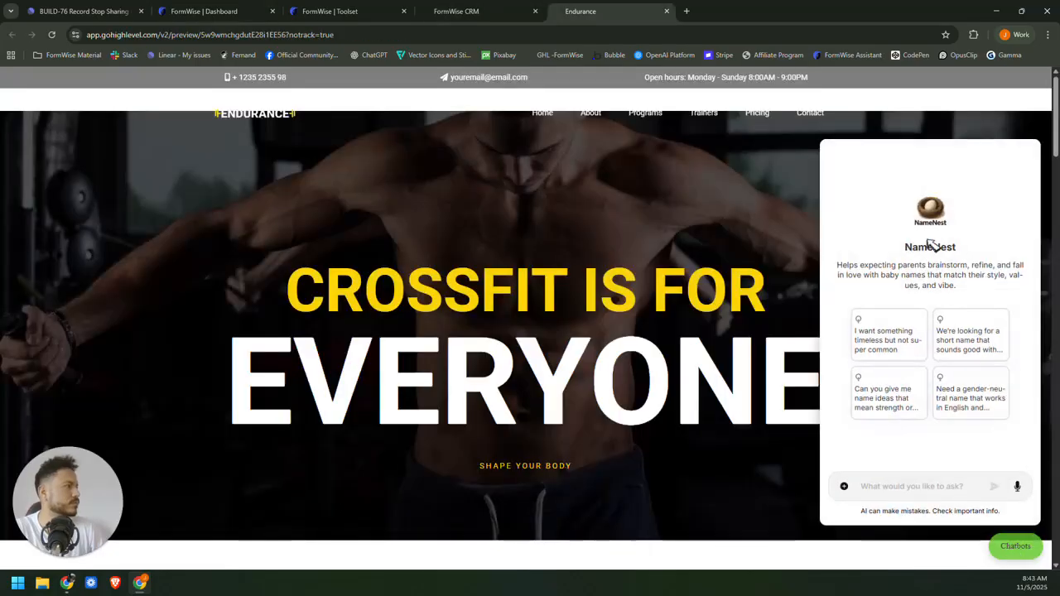
{"action": "left_click", "coordinate": [1023, 550]}
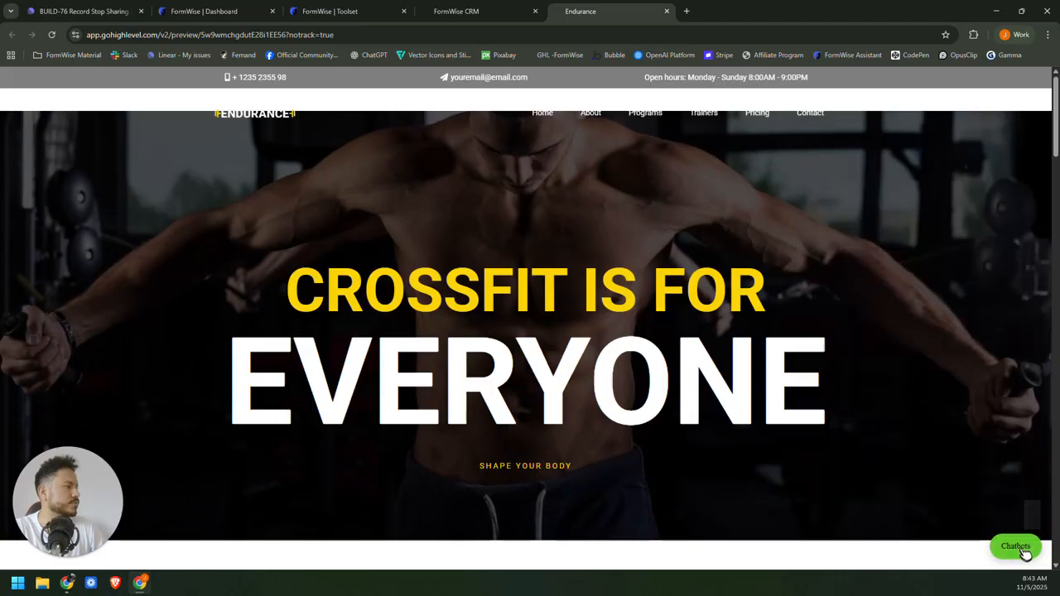
{"action": "left_click", "coordinate": [464, 11]}
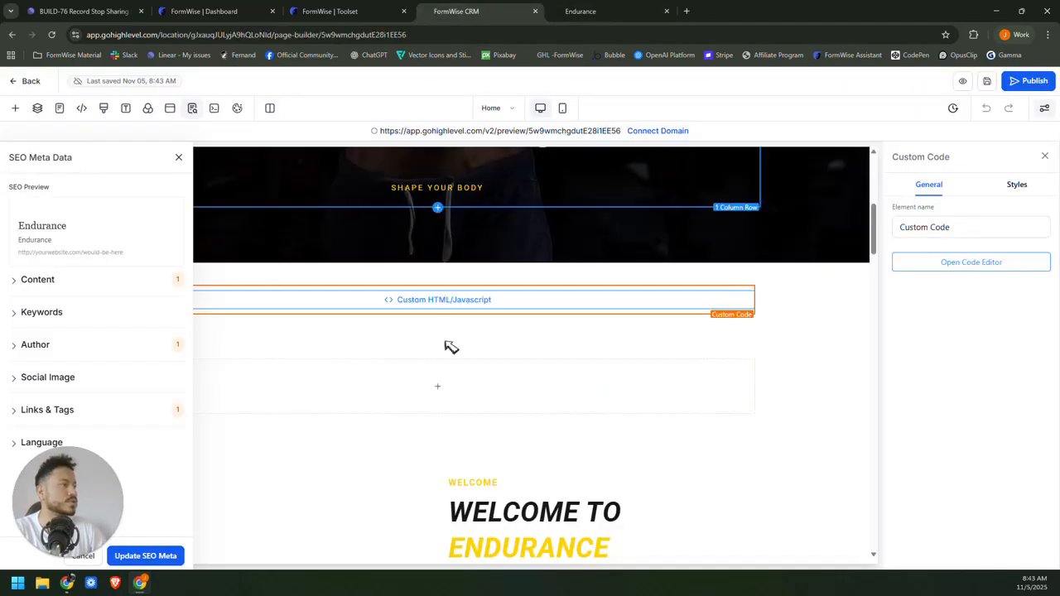
{"action": "key", "text": "ctrl+shift+Tab"}
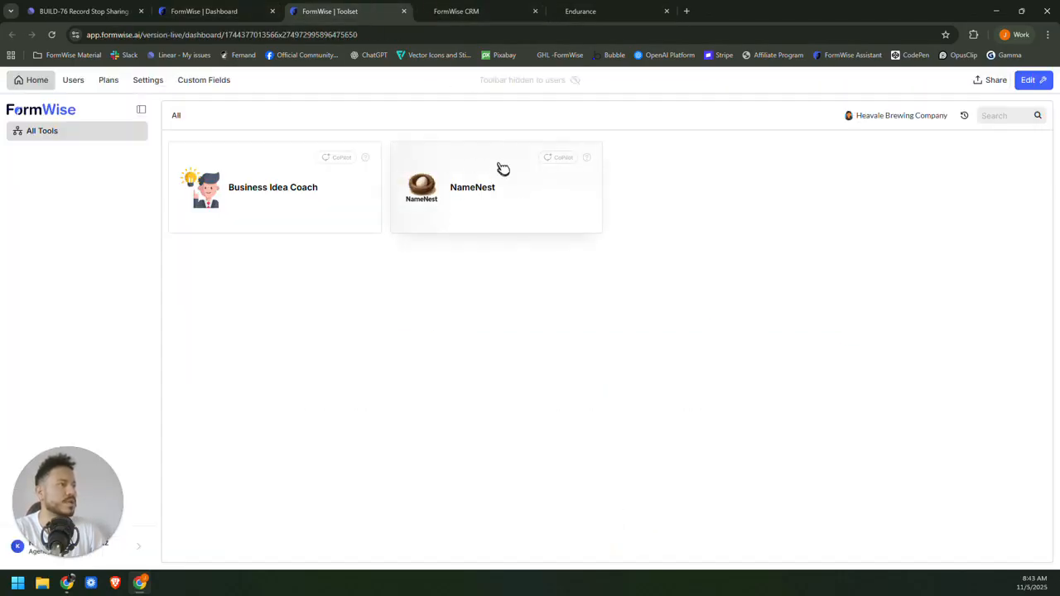
{"action": "key", "text": "ctrl+Tab"}
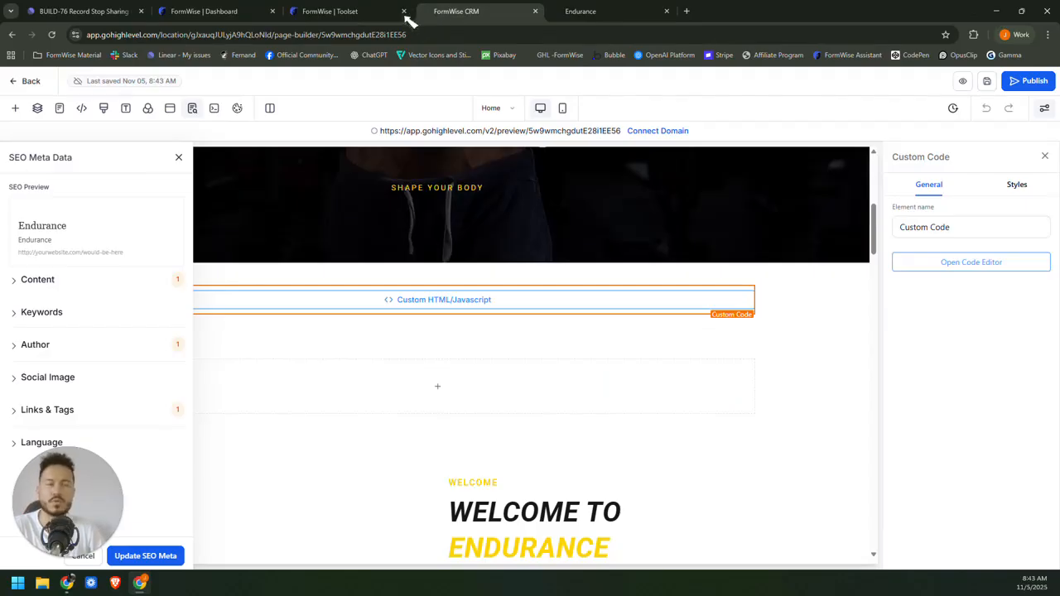
{"action": "left_click", "coordinate": [580, 11]}
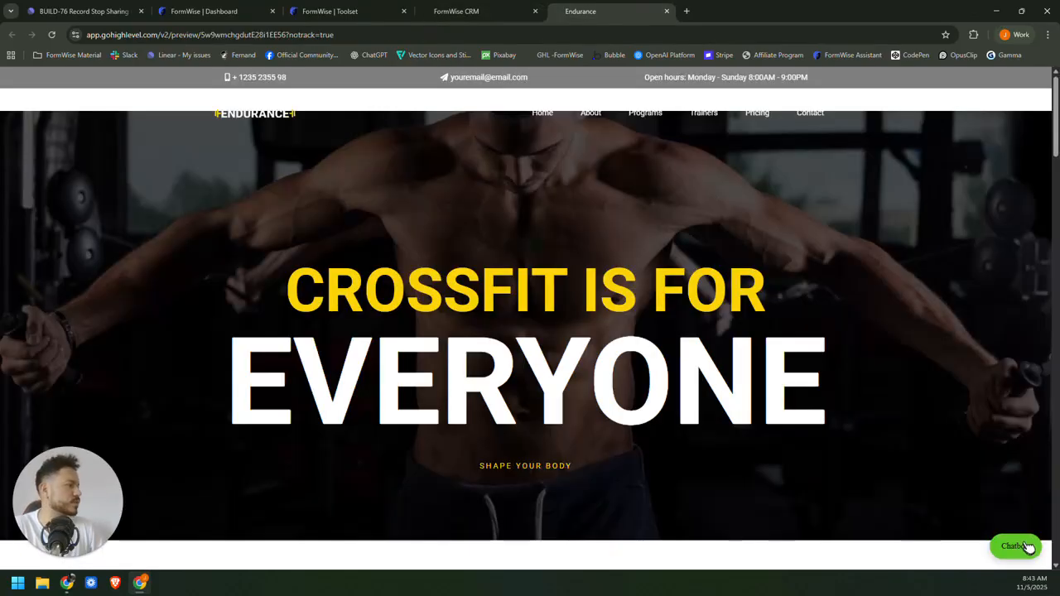
{"action": "left_click", "coordinate": [456, 11]}
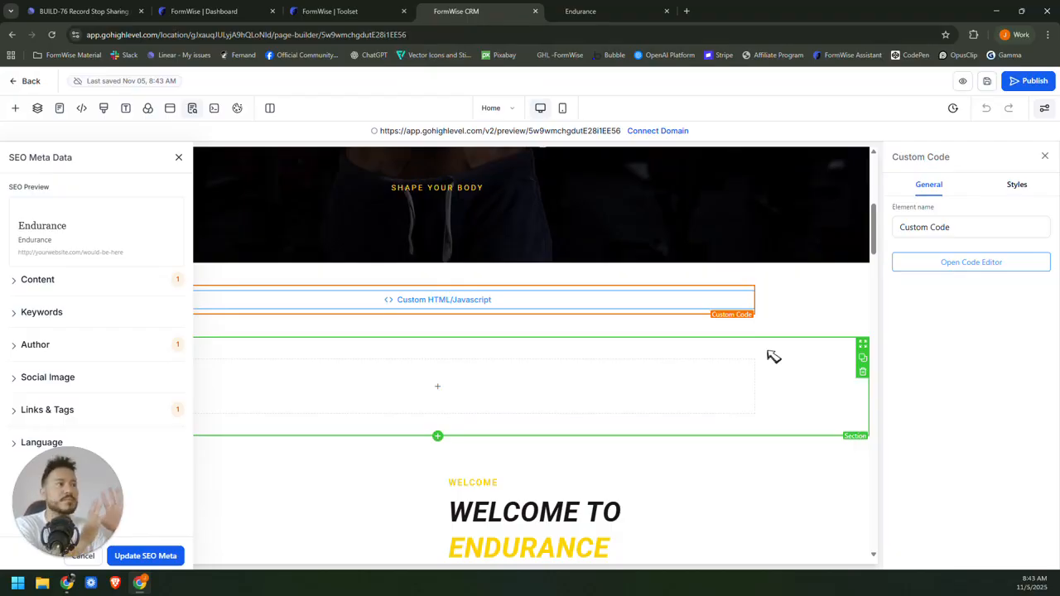
{"action": "left_click", "coordinate": [340, 12]}
{"action": "left_click", "coordinate": [217, 12]}
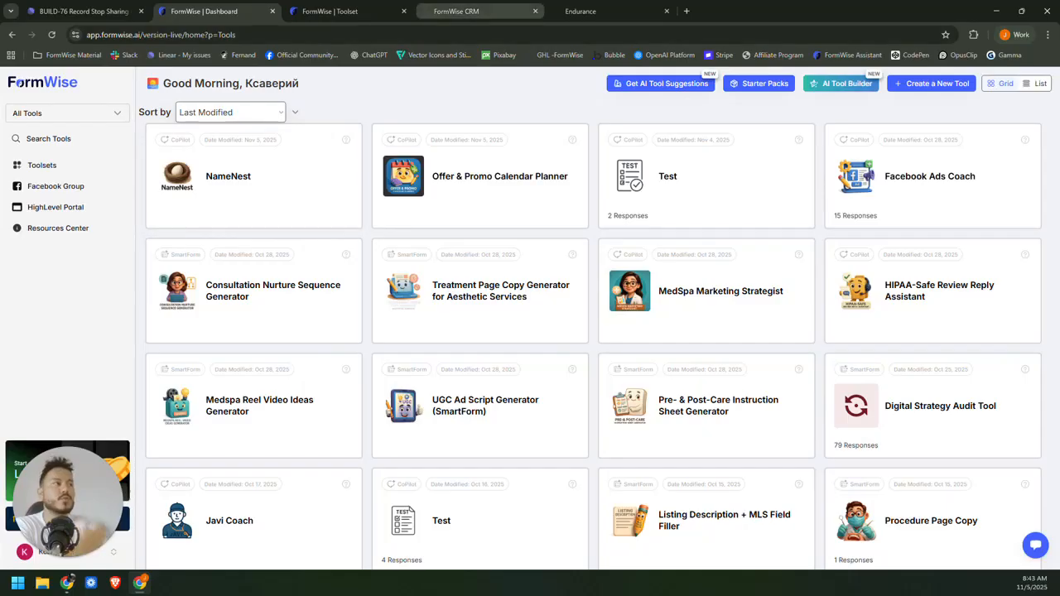
On the Endurance preview, reopen the NameNest chat panel showing its four conversation starters.
{"action": "left_click", "coordinate": [456, 11]}
{"action": "left_click", "coordinate": [580, 10]}
{"action": "scroll", "coordinate": [585, 385], "scroll_direction": "down", "scroll_amount": 2}
{"action": "scroll", "coordinate": [585, 384], "scroll_direction": "down", "scroll_amount": 3}
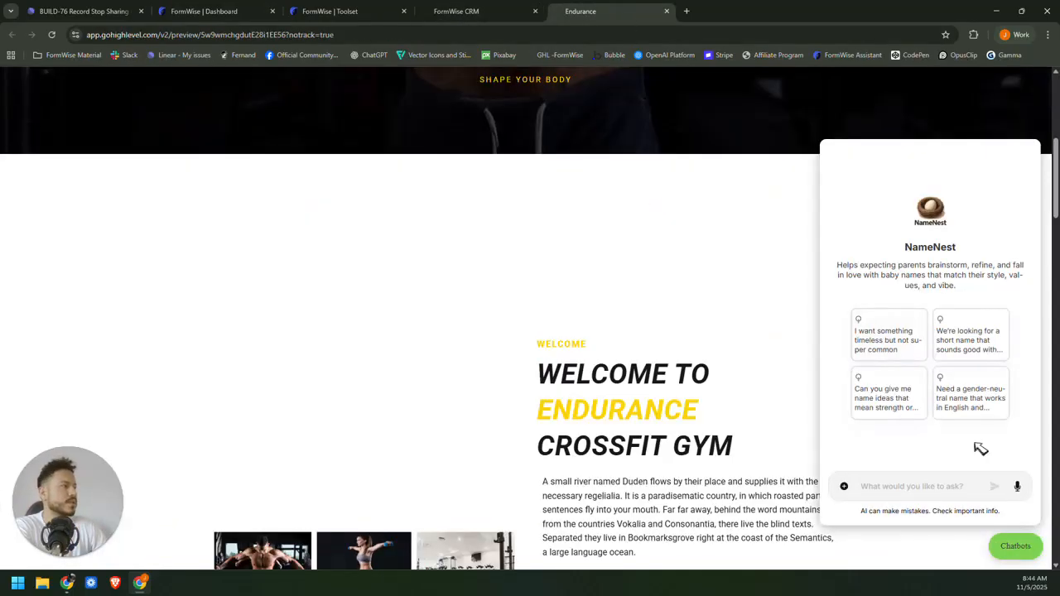
{"action": "left_click", "coordinate": [1027, 553]}
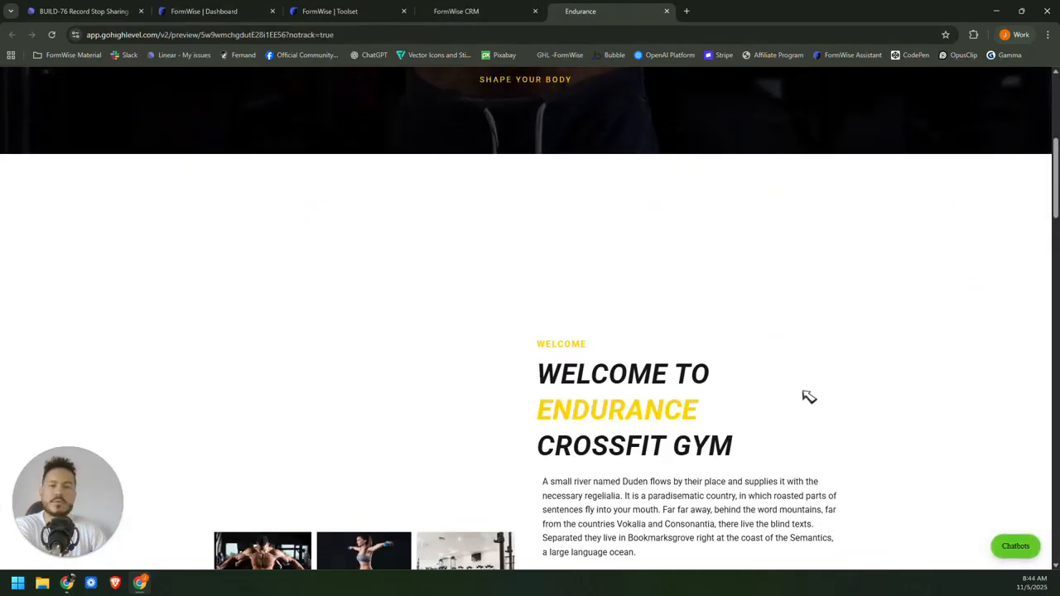
{"action": "scroll", "coordinate": [538, 336], "scroll_direction": "up", "scroll_amount": 5}
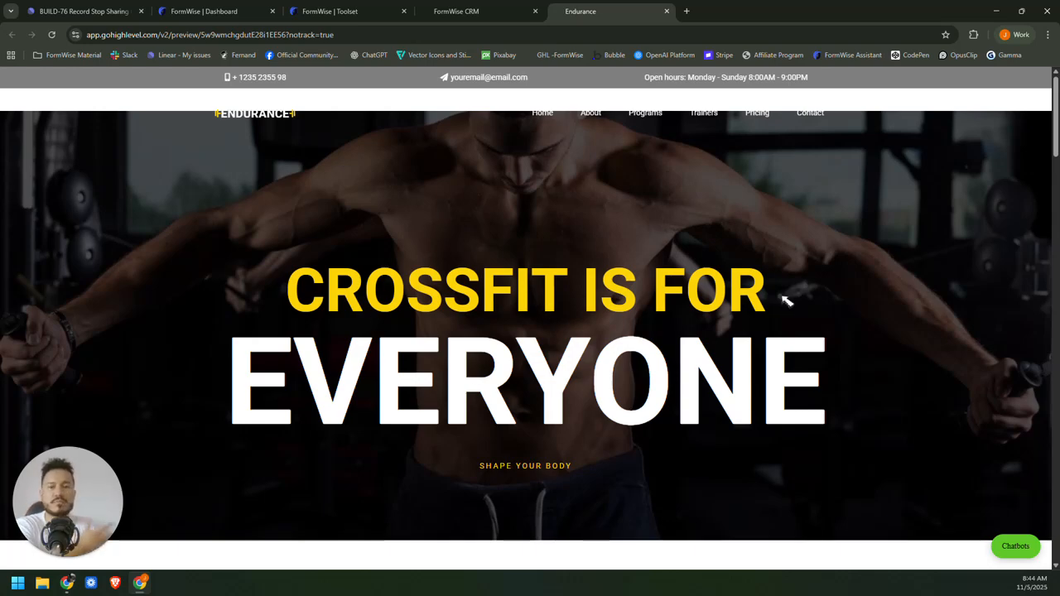
{"action": "left_click", "coordinate": [1028, 538]}
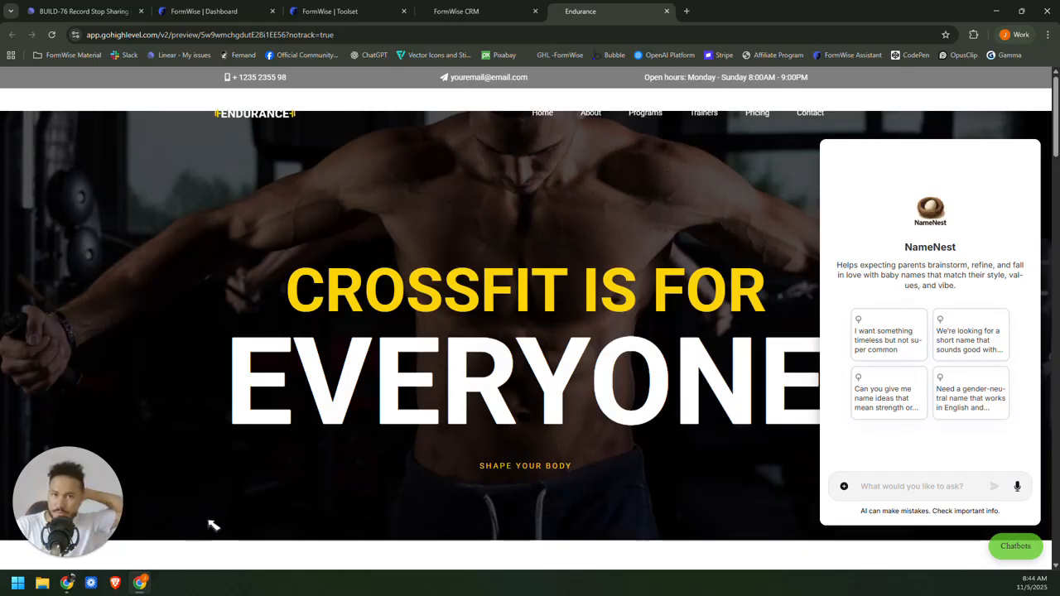
{"action": "mouse_move", "coordinate": [62, 570]}
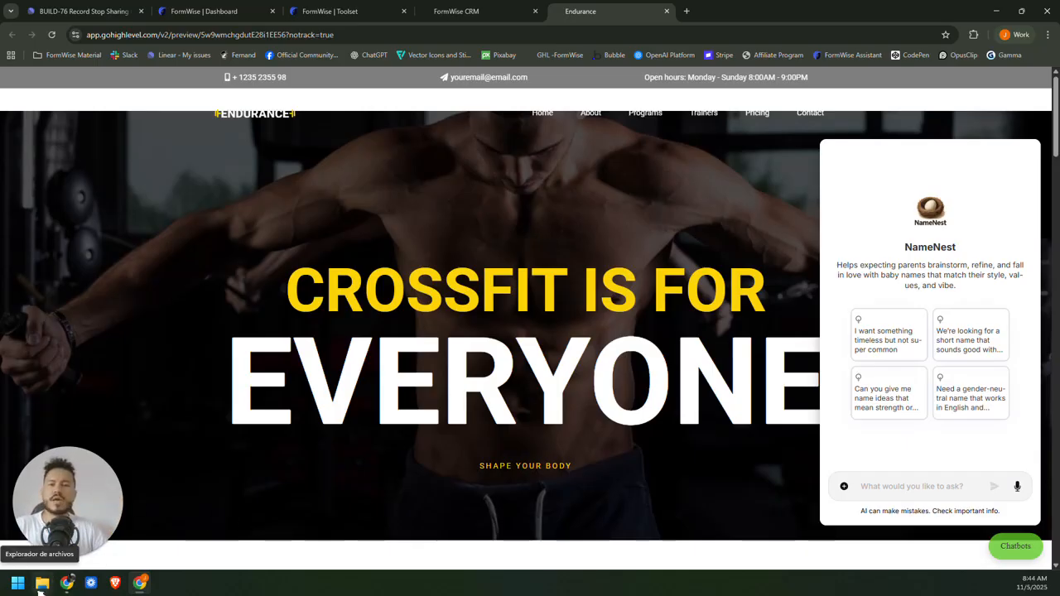